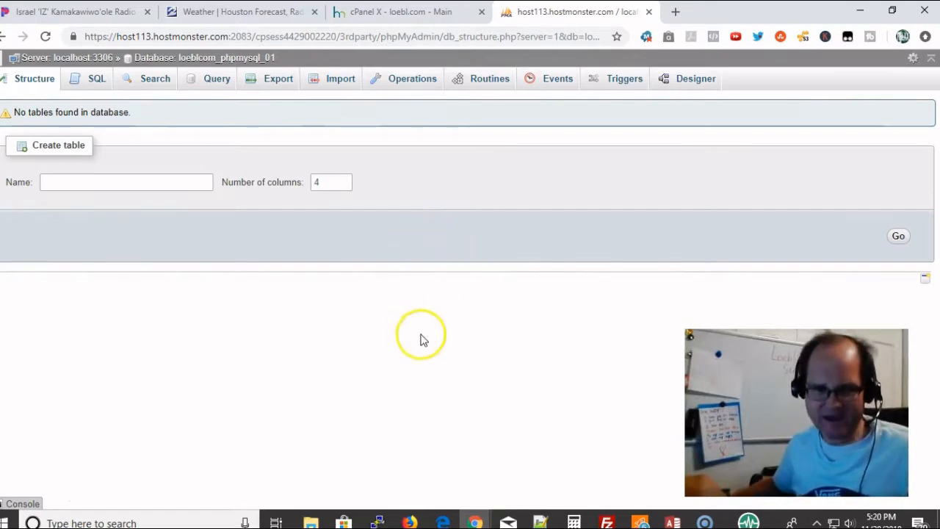
left_click(164, 187)
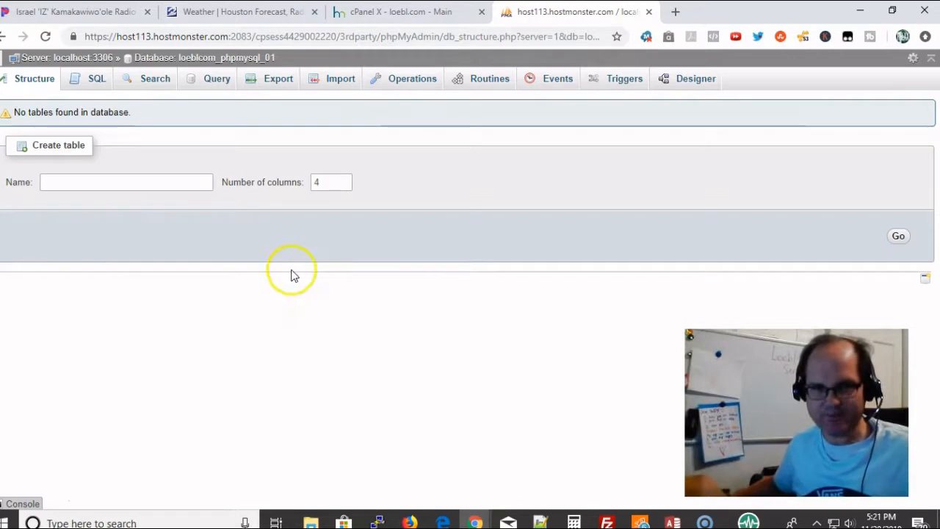
left_click(135, 181)
left_click(141, 188)
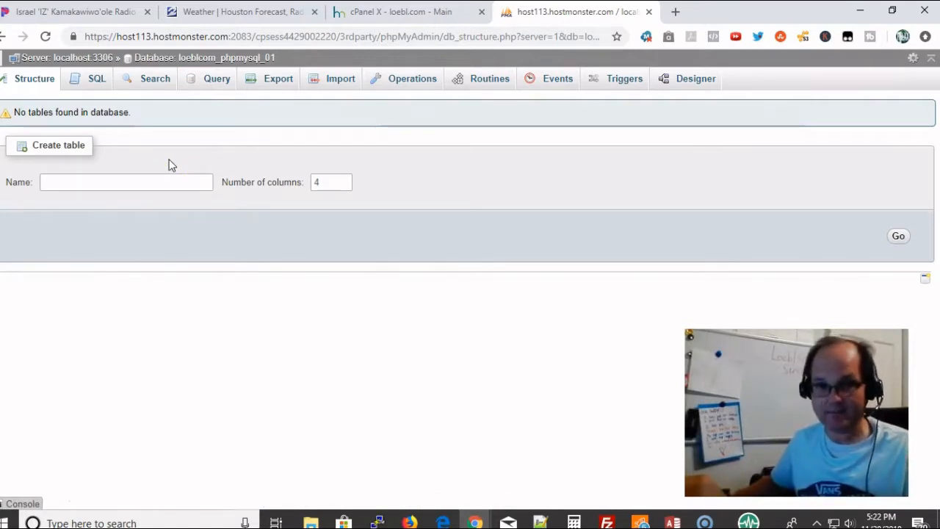
left_click(177, 188)
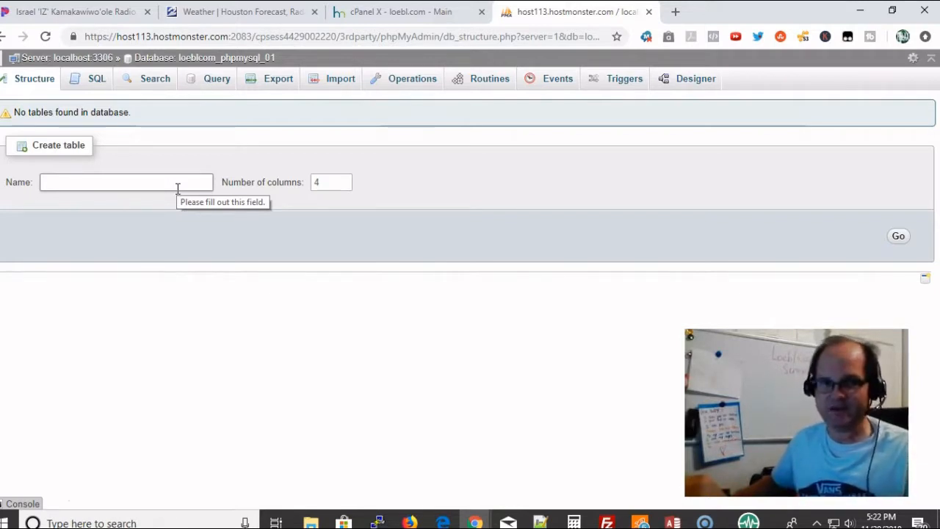
left_click(182, 189)
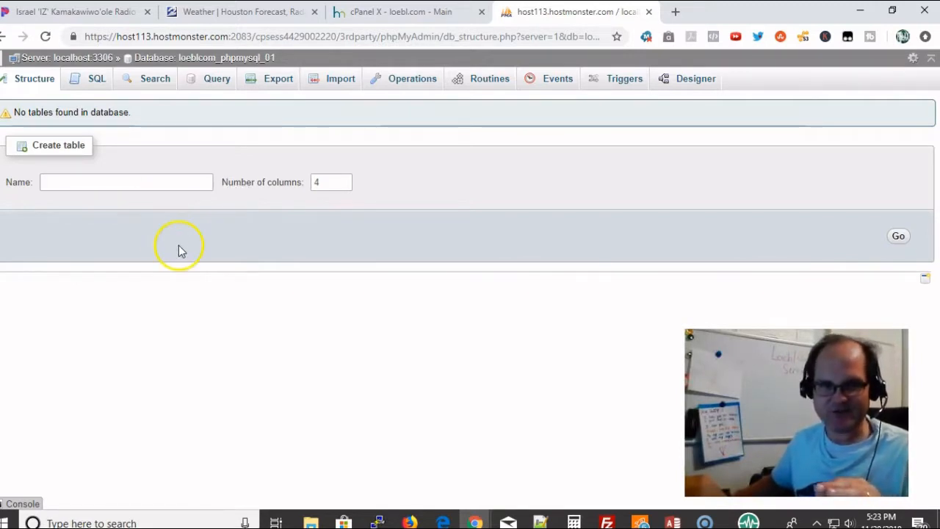
left_click(112, 183)
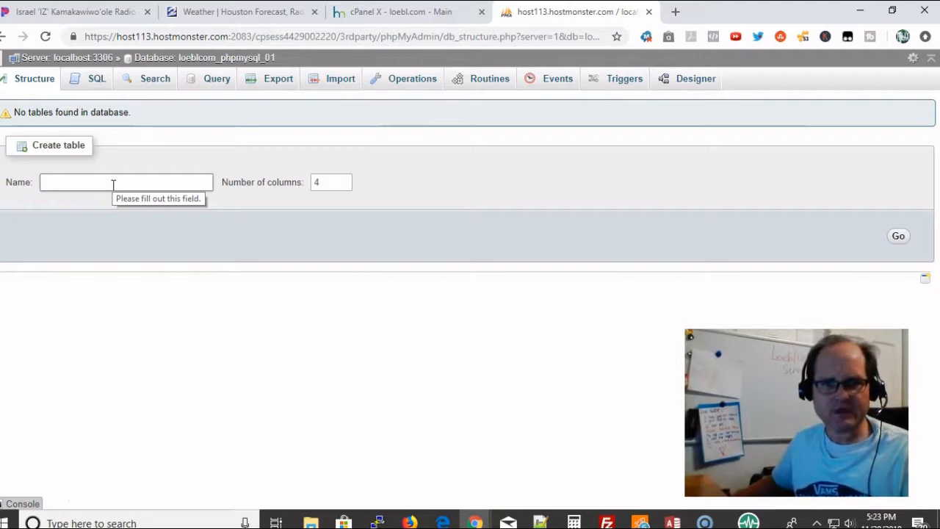
left_click(116, 183)
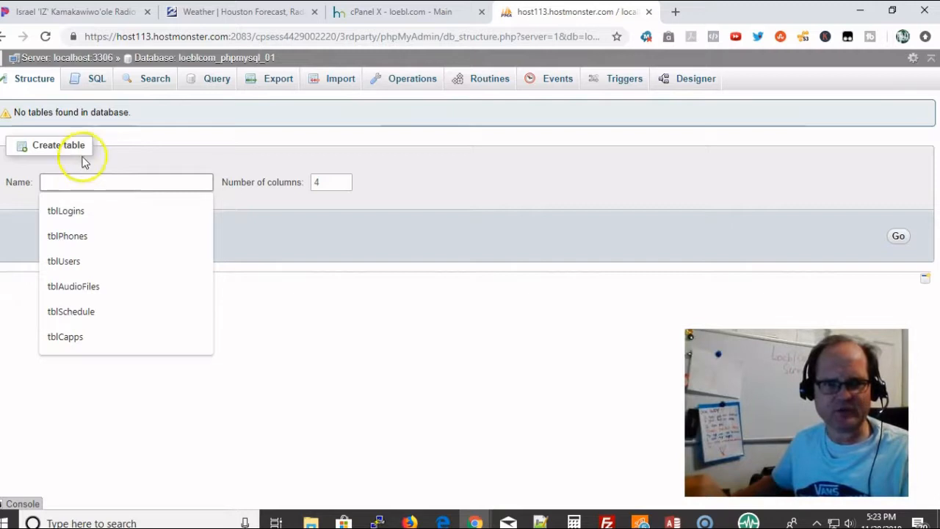
left_click(453, 372)
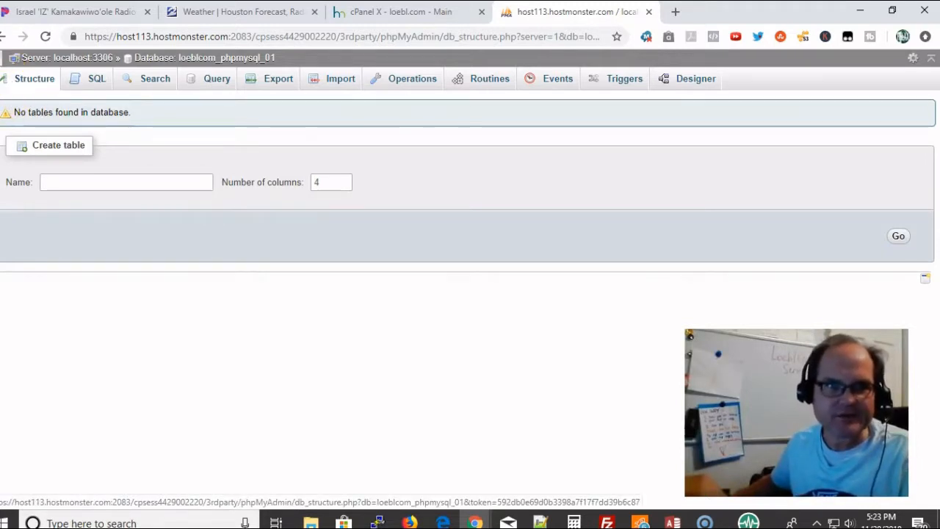
left_click(1, 58)
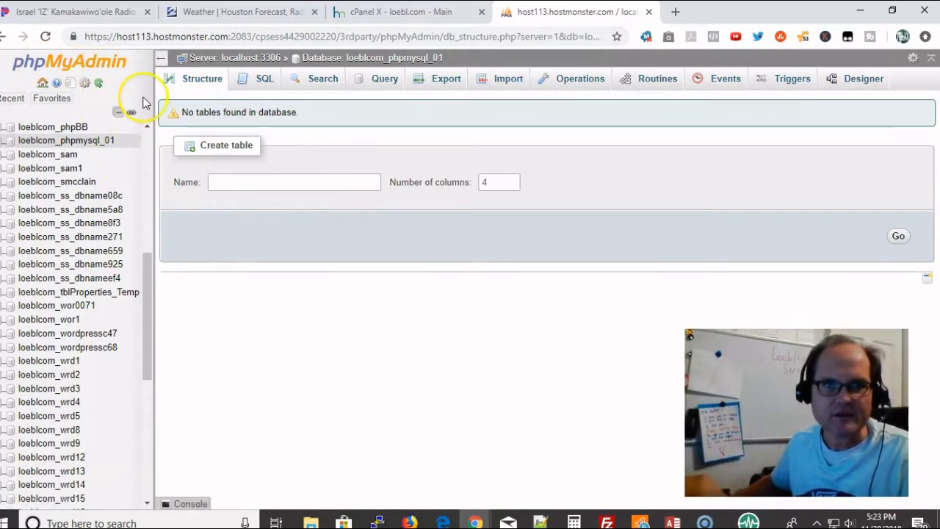
left_click(162, 60)
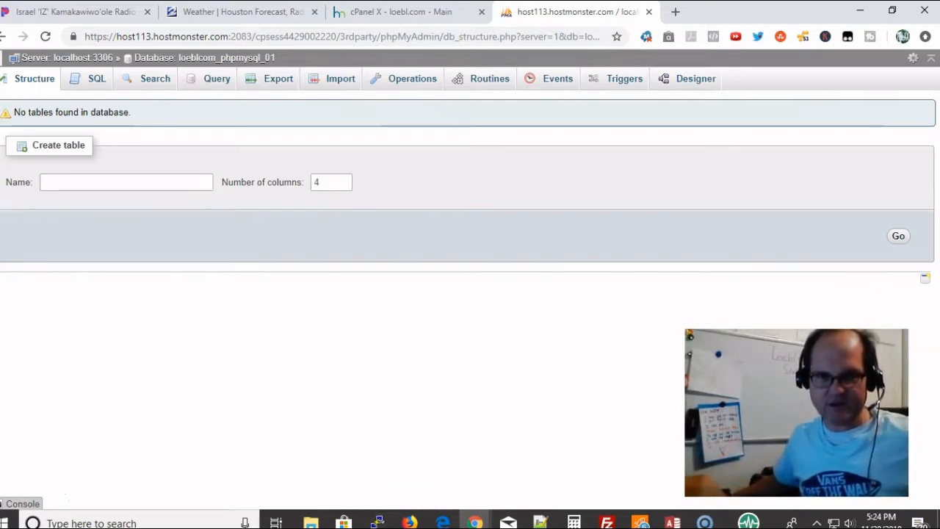
Step: Enter tblDonors as the name of the new table
left_click(127, 182)
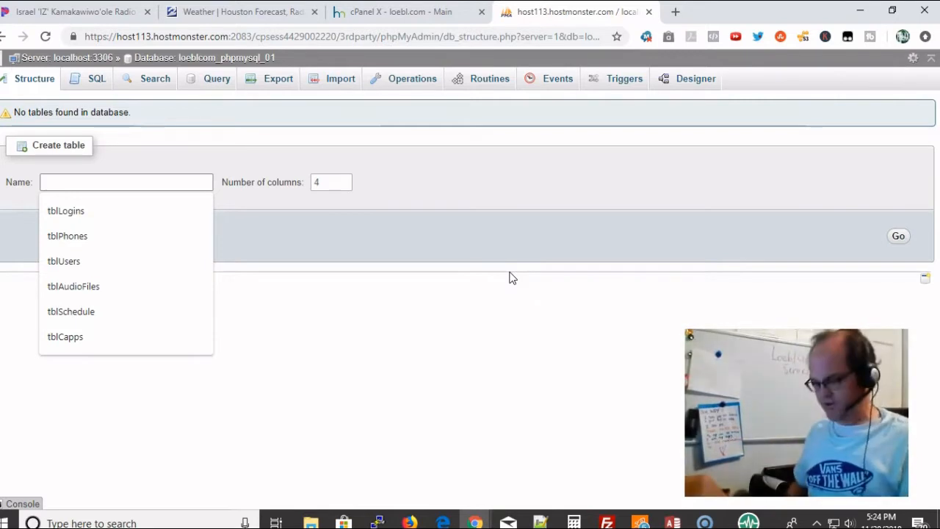
type("tb")
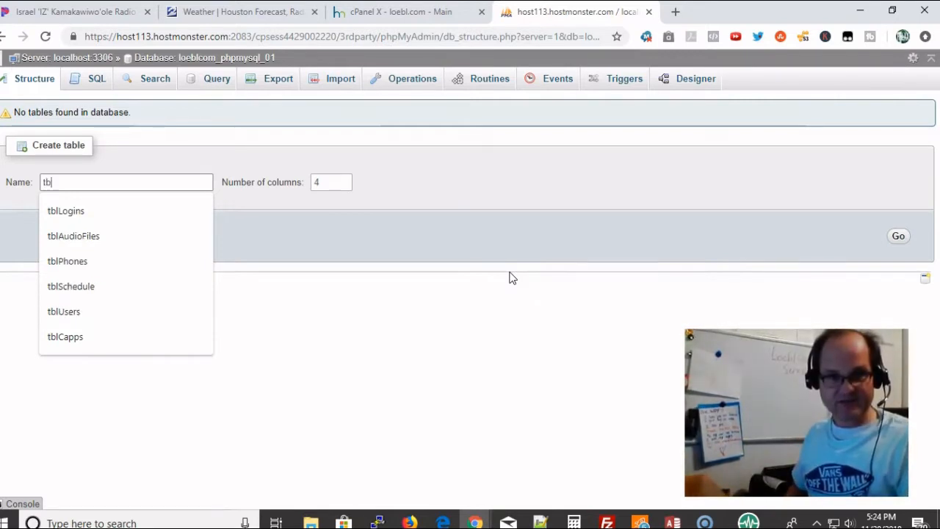
type("lDon")
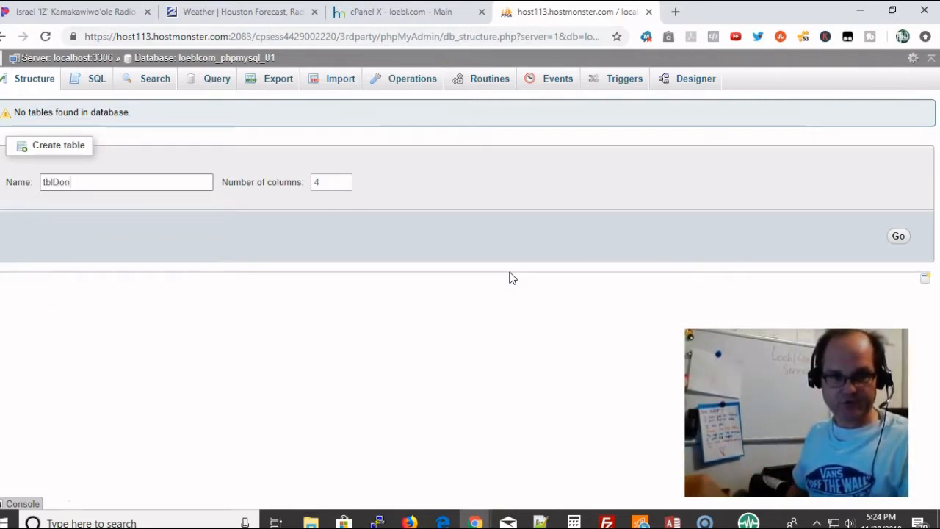
type("ors")
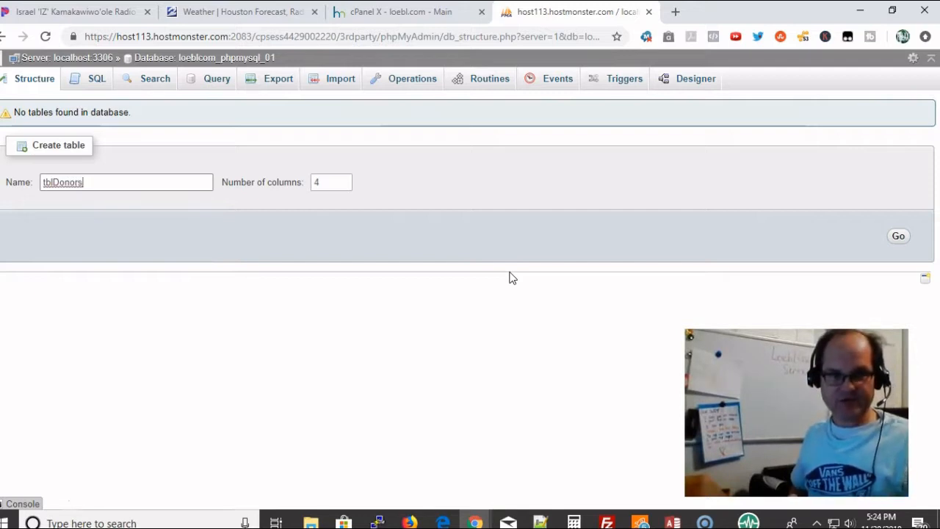
left_click(423, 252)
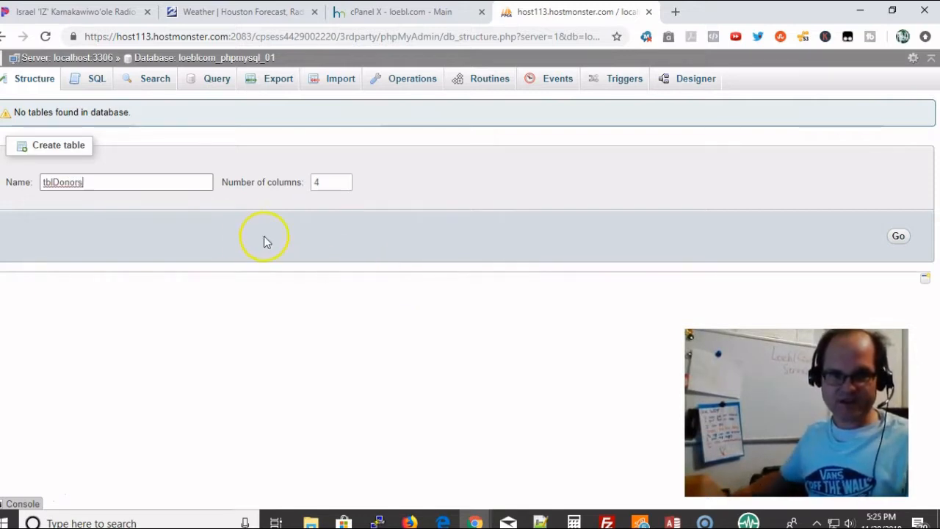
Step: Switch to Access, examine which fields the tblDonors table contains from first to last, and return to phpMyAdmin
left_click(324, 182)
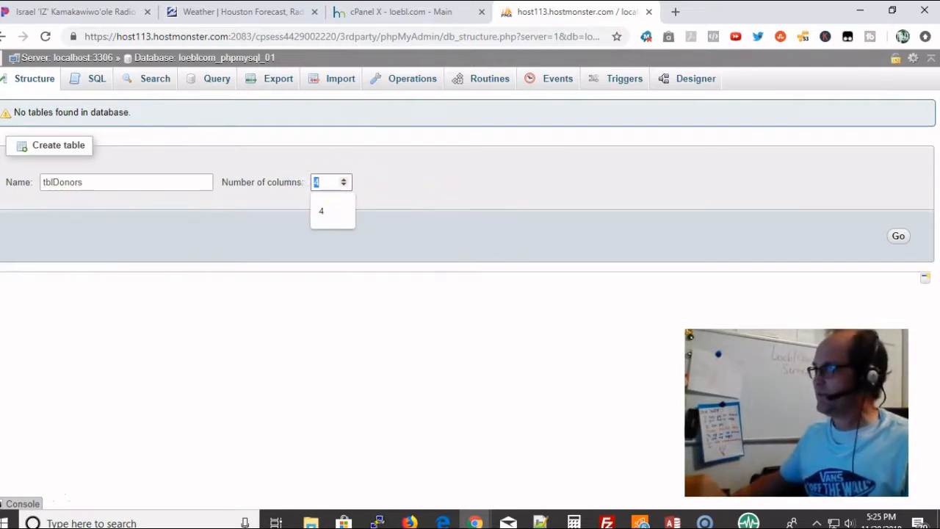
left_click_drag(939, 44, 0, 147)
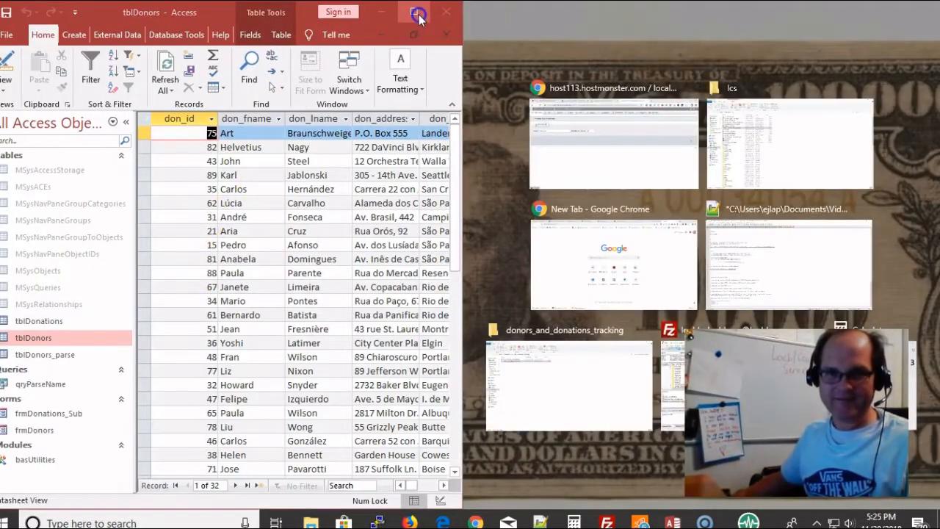
left_click(414, 11)
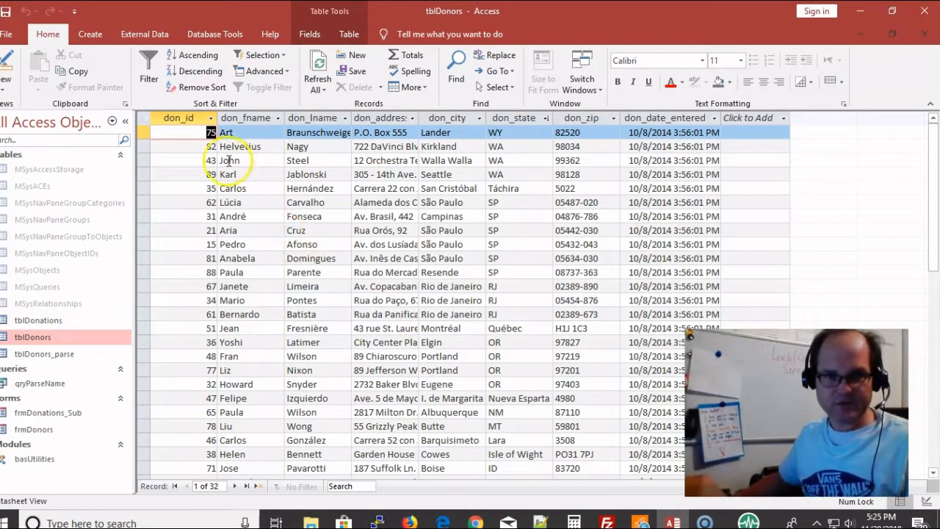
left_click(182, 147)
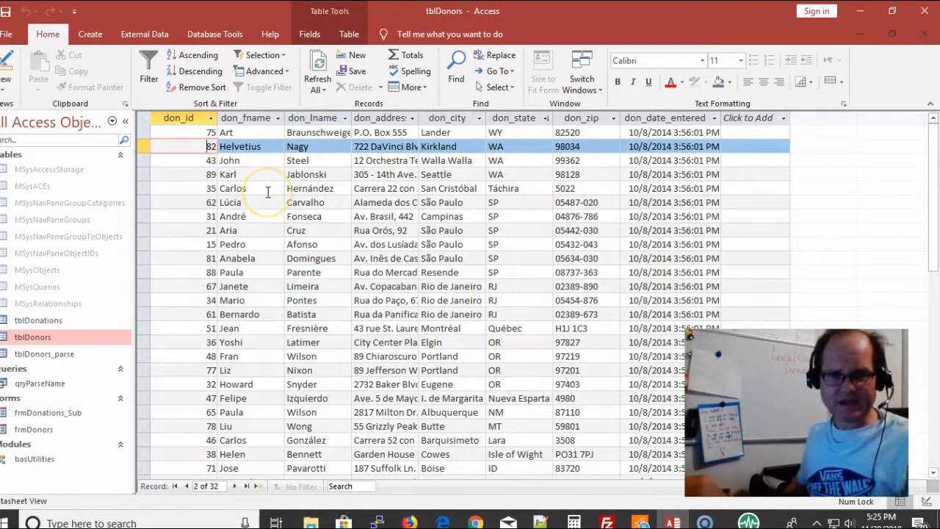
key("Down")
key("Tab")
key("Tab")
key("Tab")
key("Tab")
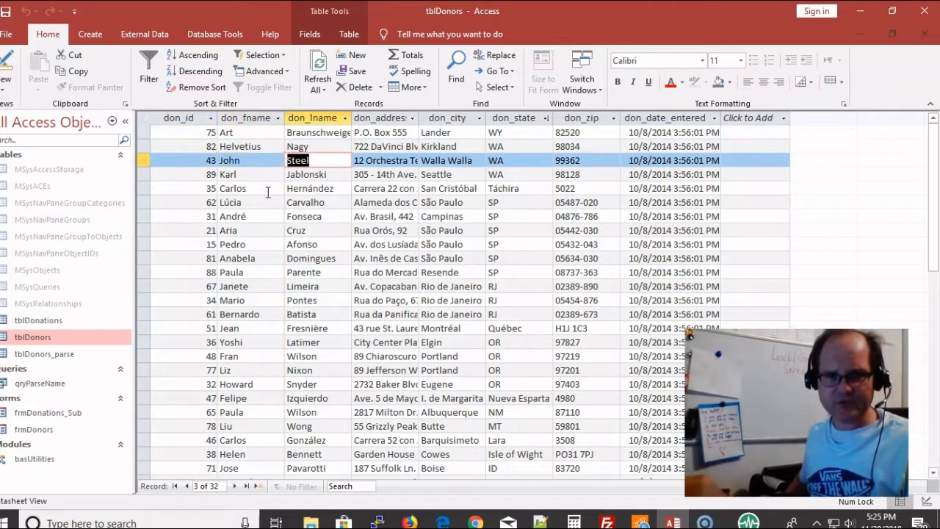
key("Tab")
key("Tab")
key("Tab")
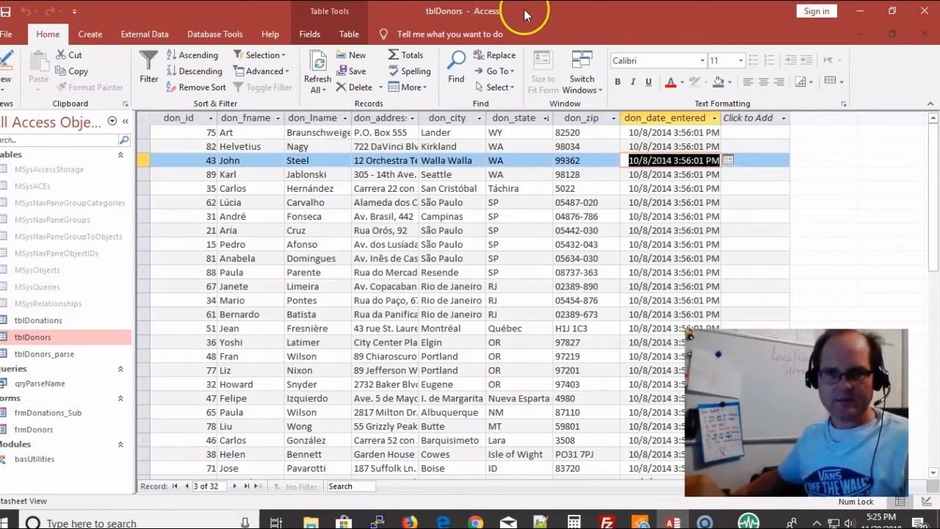
double_click(563, 17)
left_click_drag(562, 7, 563, 0)
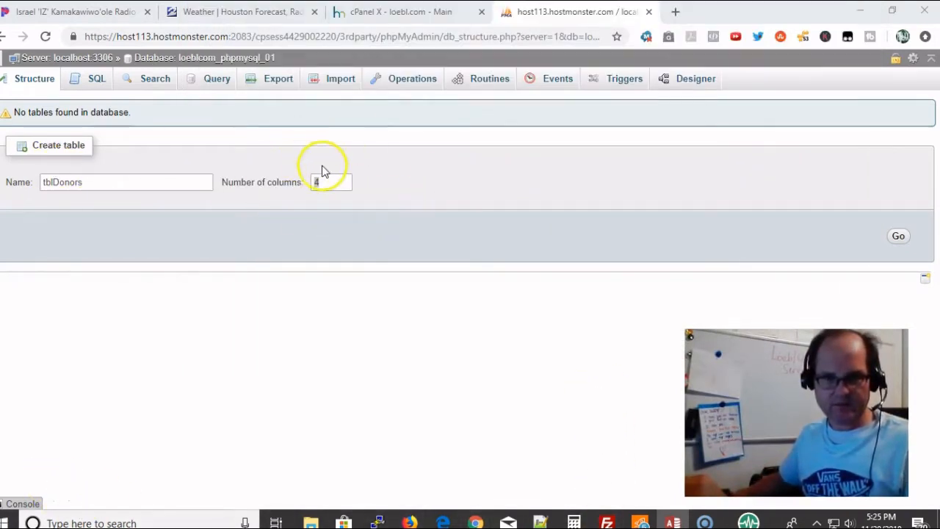
Step: Set the new table's number of columns to 8 and proceed to its column definitions
left_click(344, 188)
left_click_drag(326, 183, 251, 166)
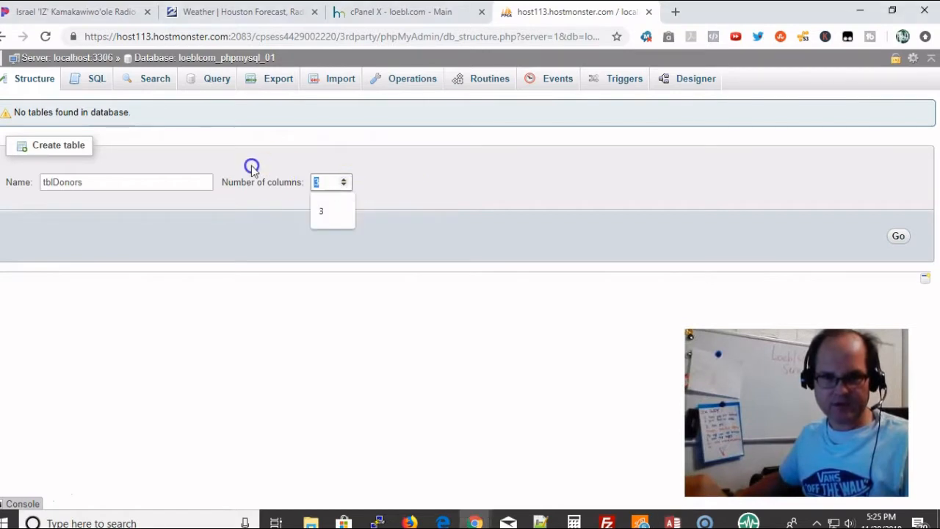
type("8")
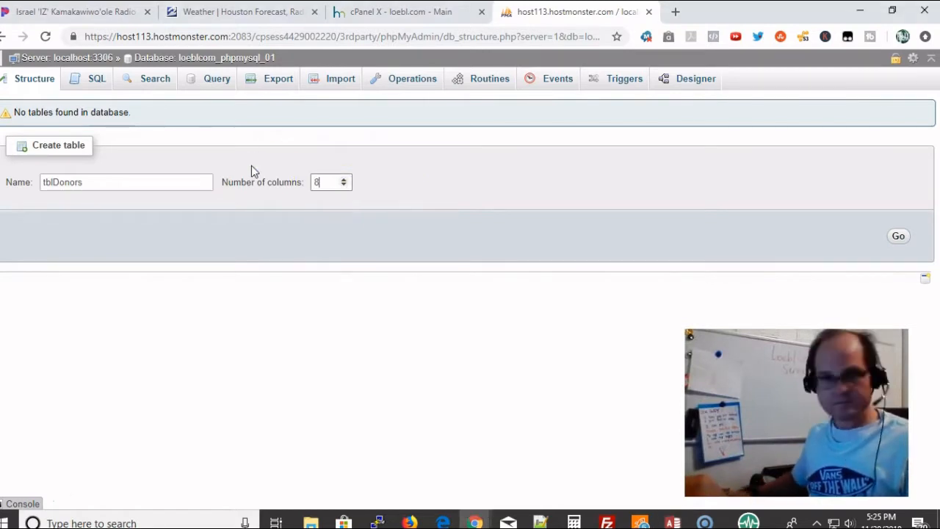
key("Return")
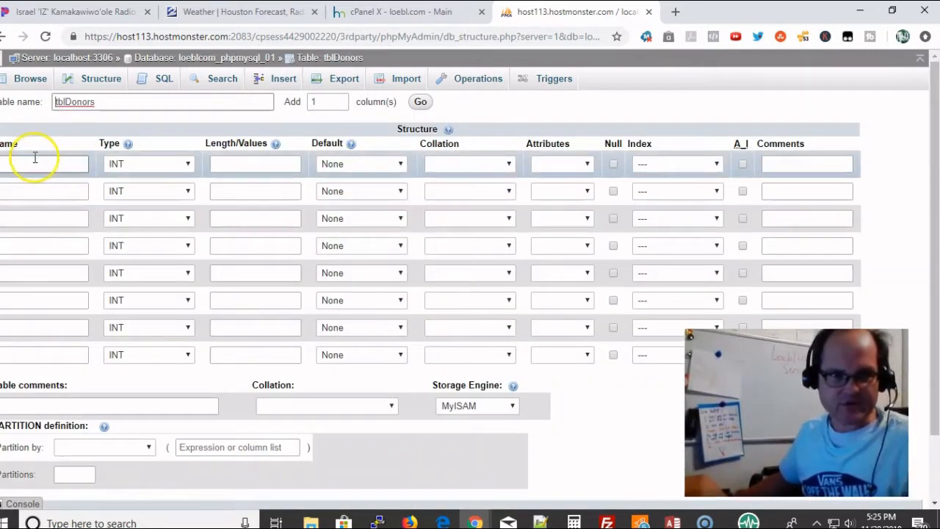
Step: Name the first column don_ID and make it auto-incrementing with a PRIMARY index
left_click(66, 163)
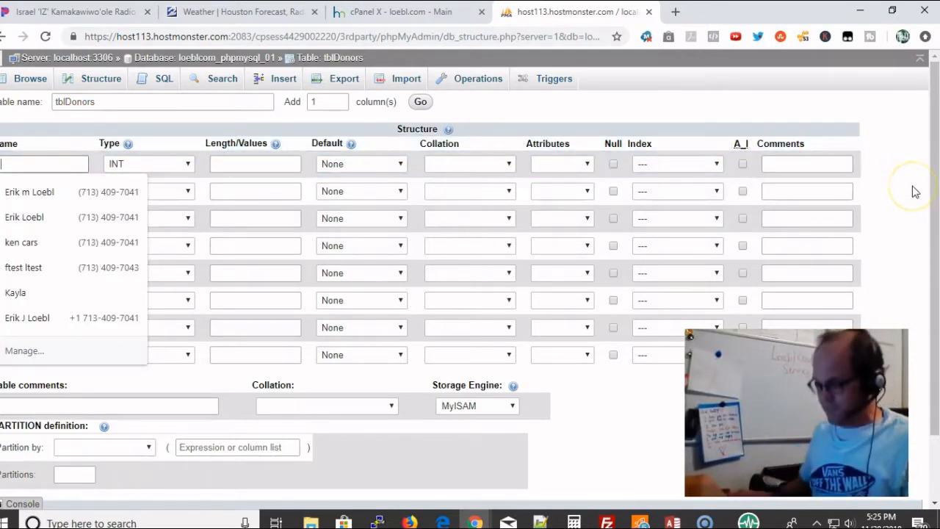
type("don_ID")
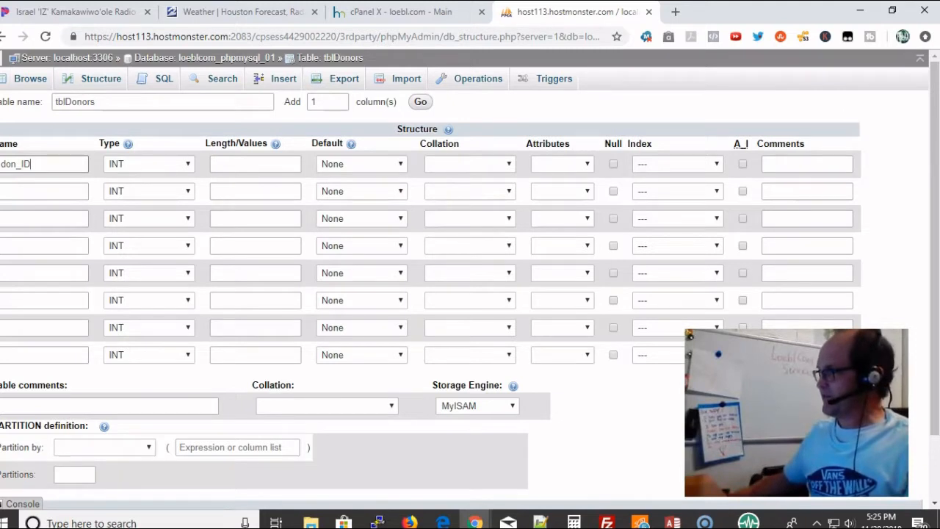
key("alt+Tab")
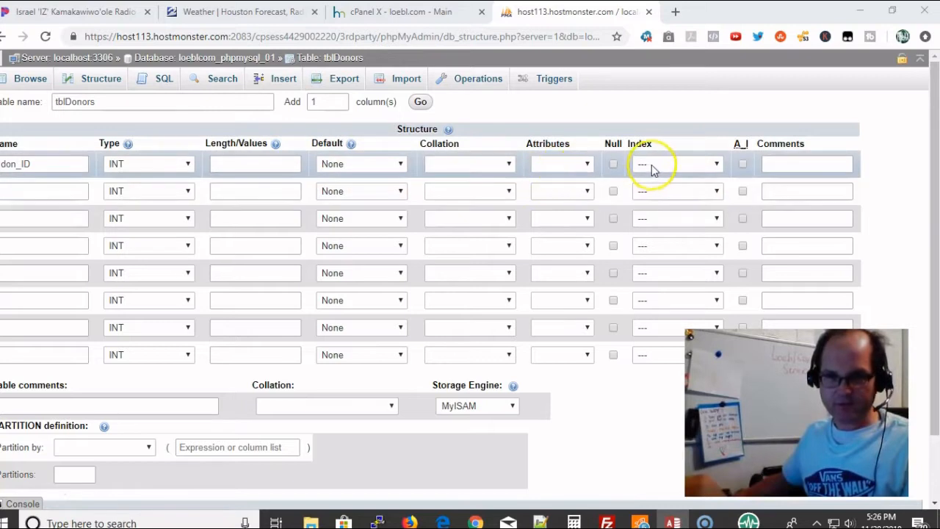
left_click(744, 167)
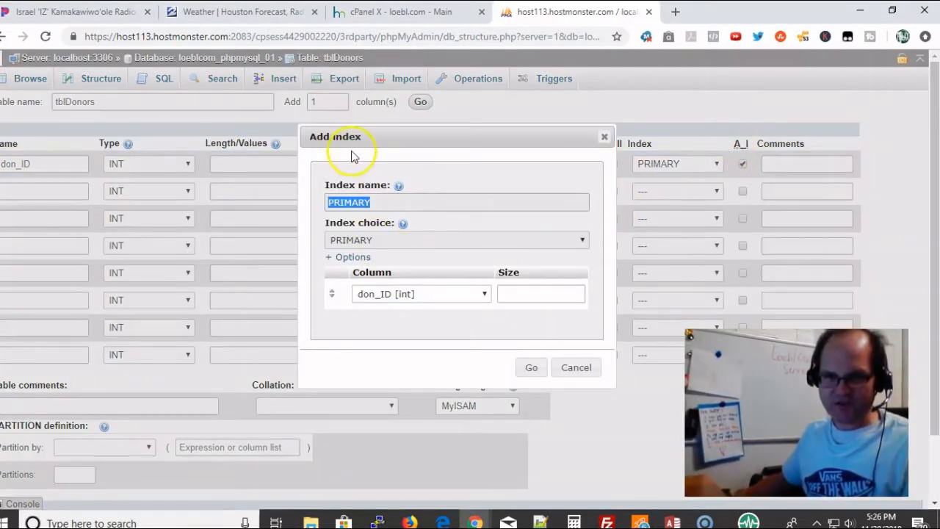
left_click(532, 369)
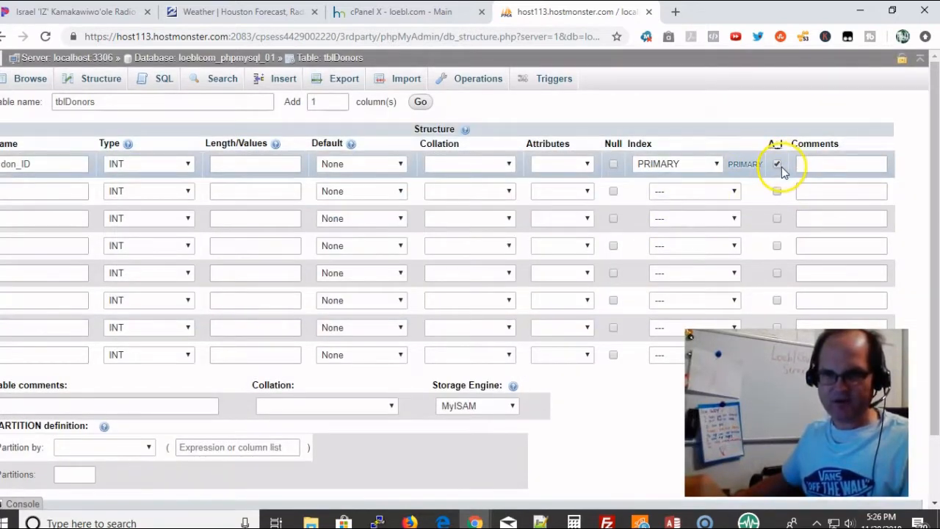
Step: Define the second column as don_fName with type VARCHAR and length 50
left_click(49, 193)
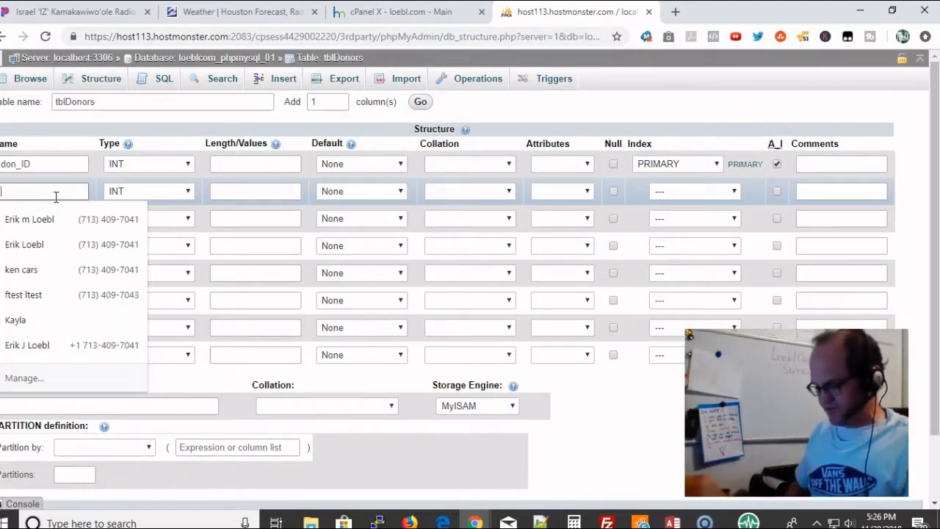
type("don_fName")
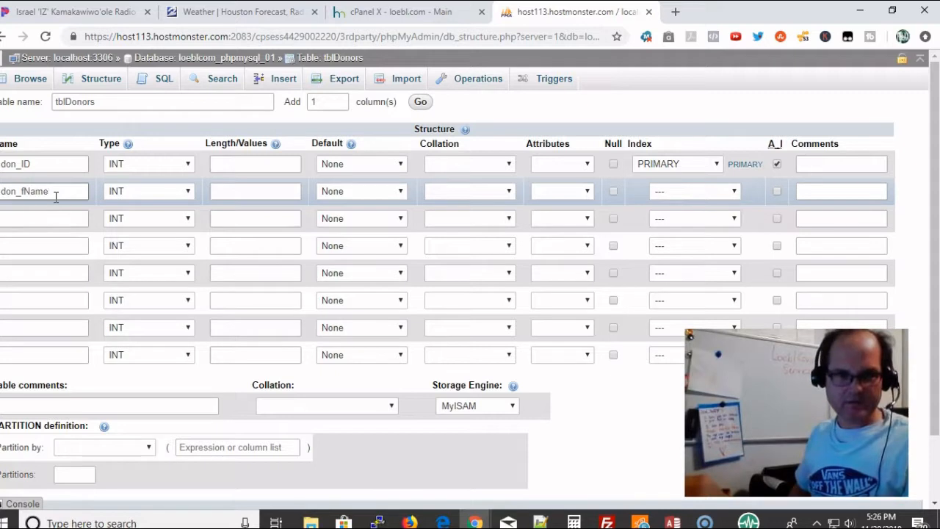
left_click(147, 193)
key("v")
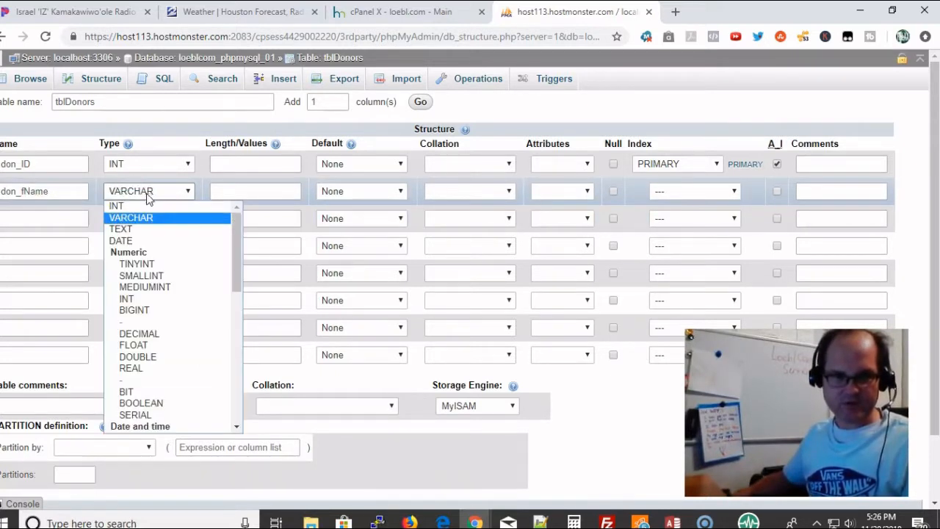
left_click(235, 189)
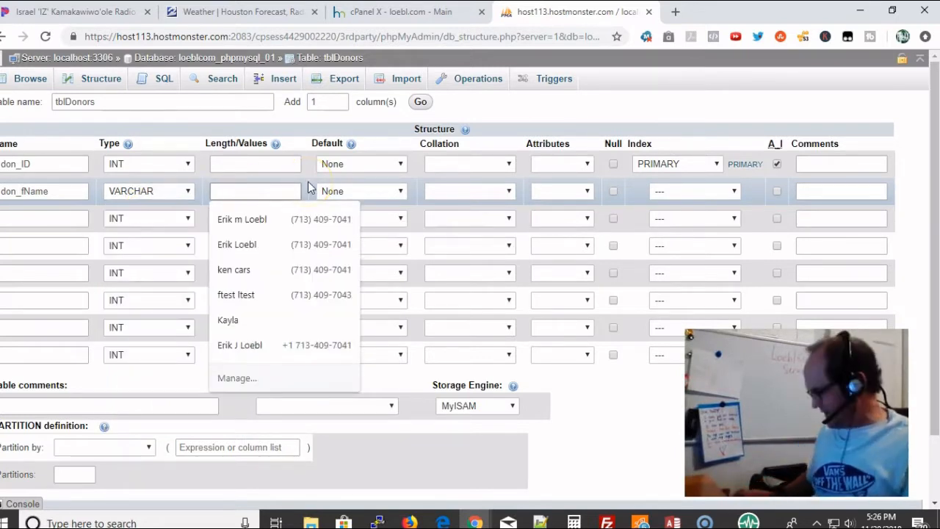
type("50")
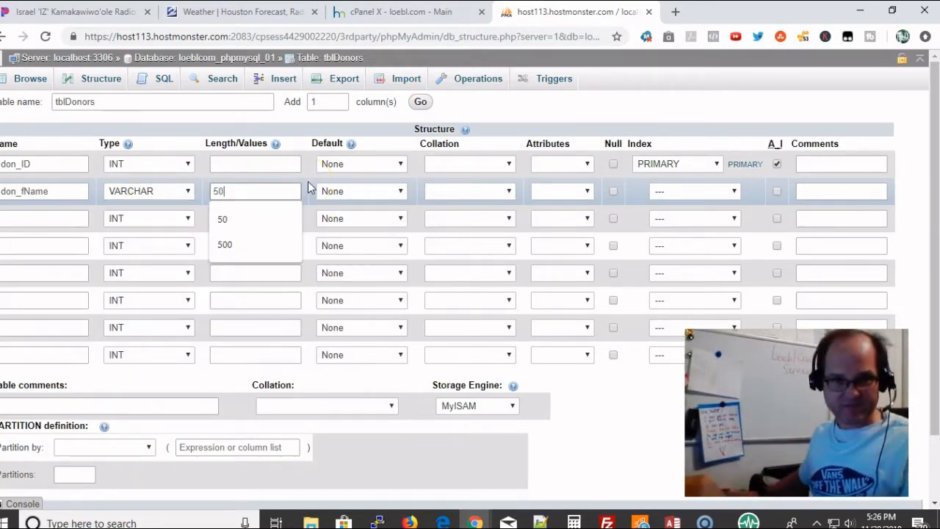
Step: Name the third column don_LName, reusing the second column's name, and correct the second column's name to don_FName
double_click(59, 191)
key("ctrl+c")
left_click(46, 218)
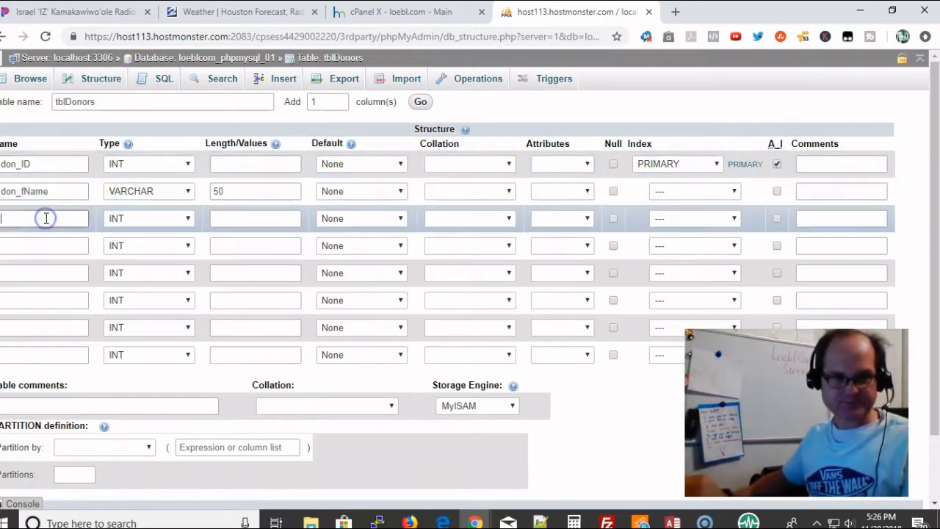
key("ctrl+v")
left_click(24, 218)
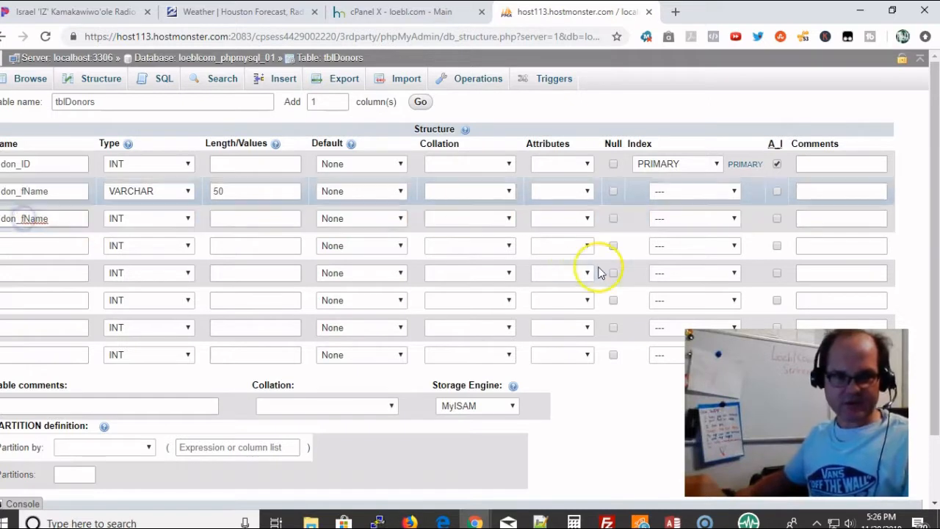
key("BackSpace")
type("L")
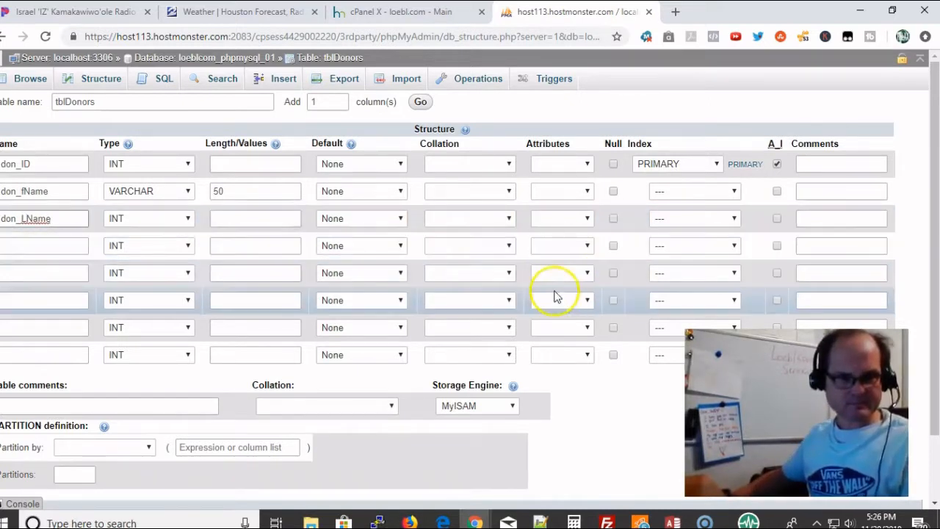
left_click(25, 192)
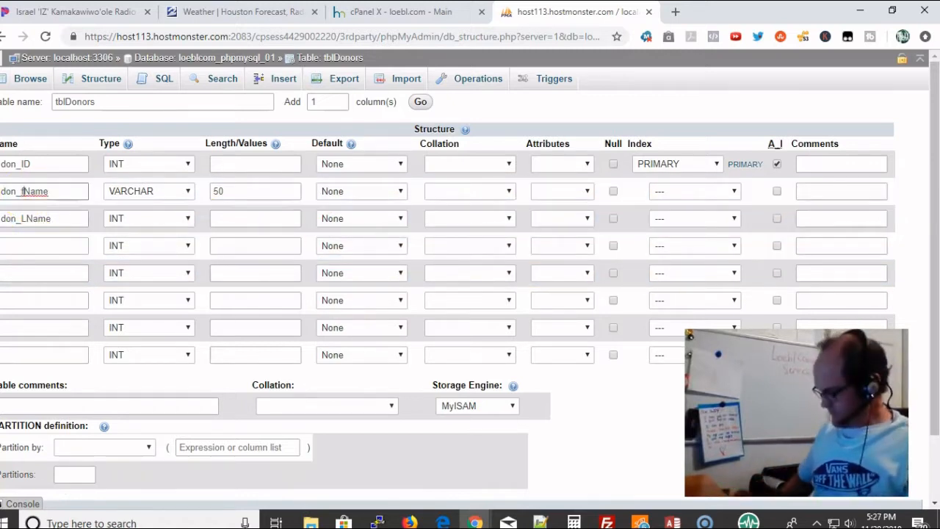
type("F")
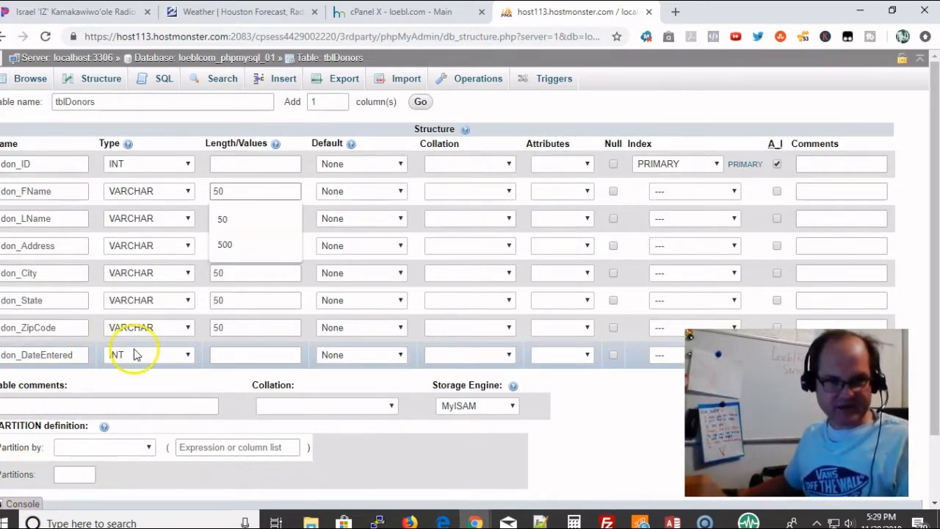
Step: Set the don_DateEntered column's type to TIMESTAMP with CURRENT_TIMESTAMP as its default
left_click(137, 354)
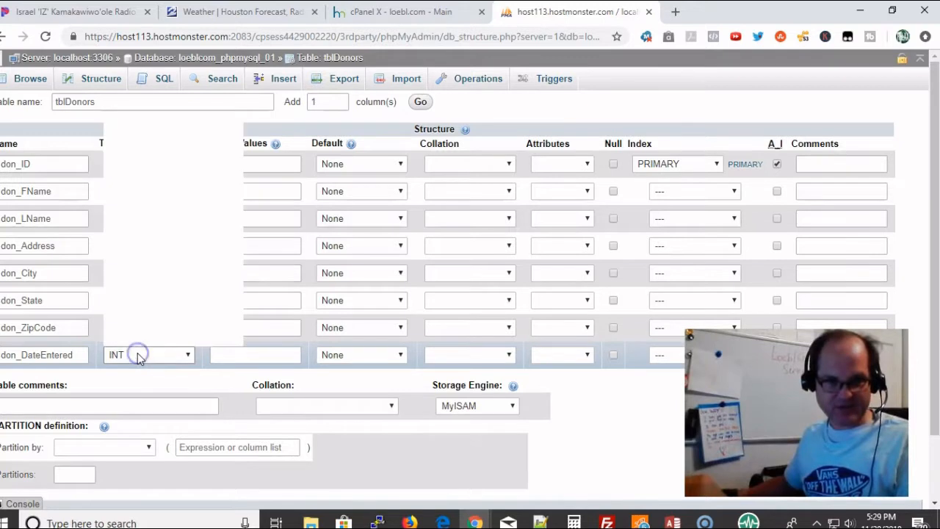
scroll(134, 299, "down", 2)
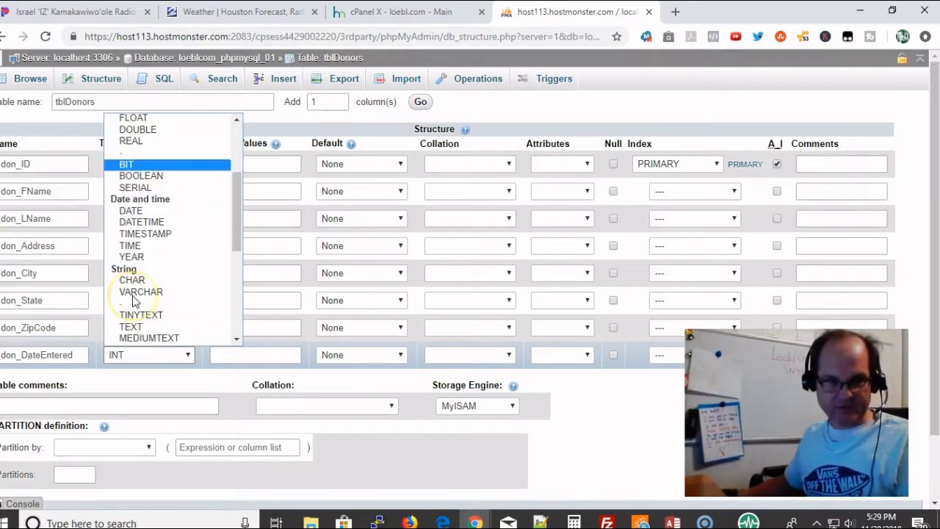
left_click(151, 234)
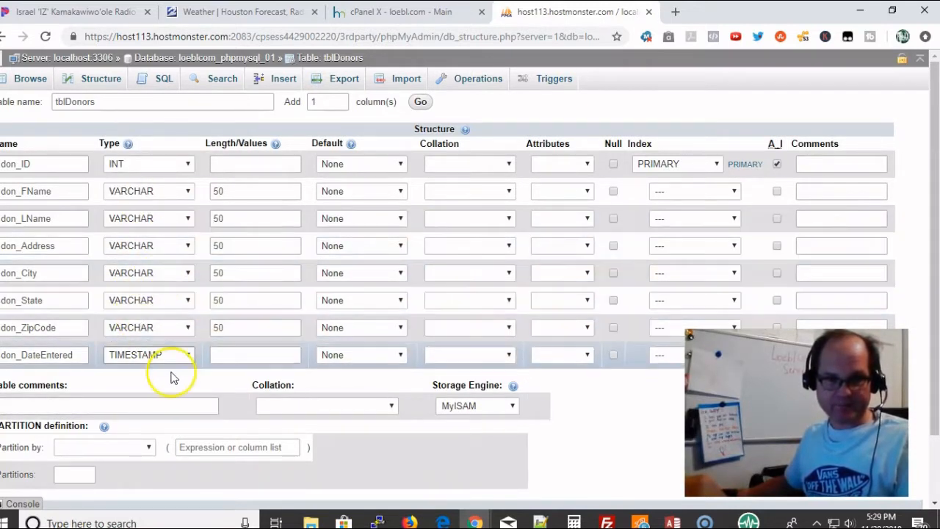
left_click(399, 355)
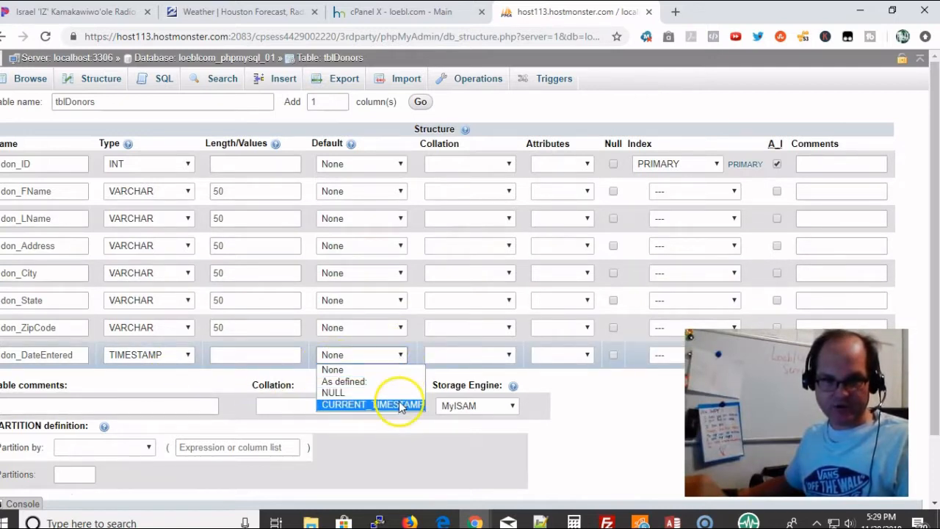
left_click(398, 405)
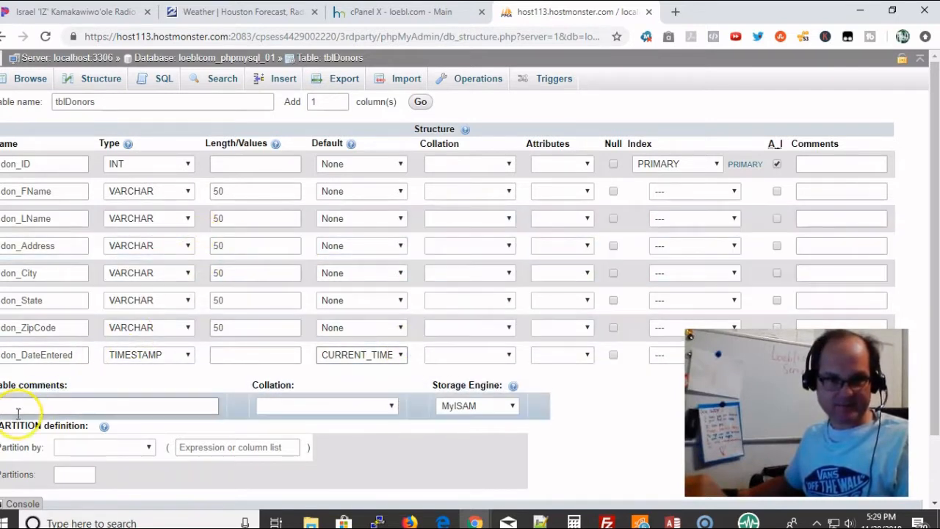
scroll(37, 417, "down", 3)
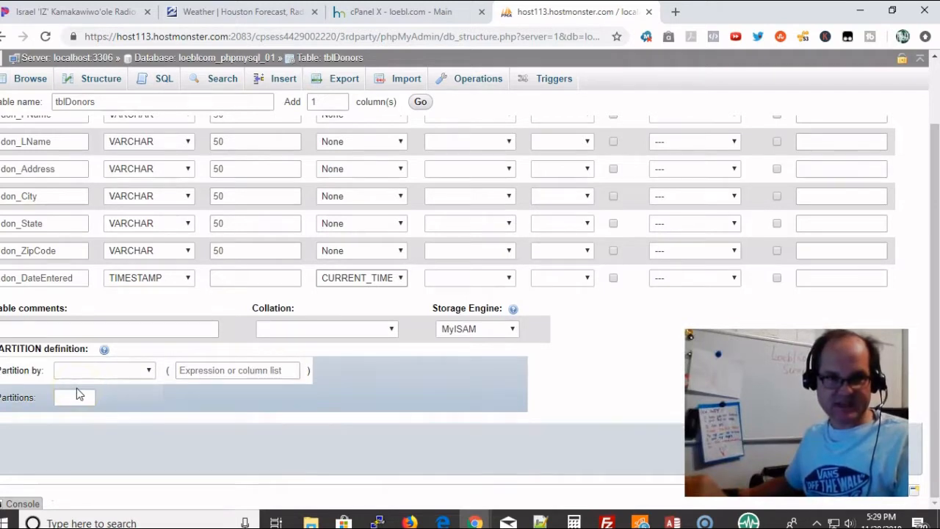
scroll(76, 389, "up", 3)
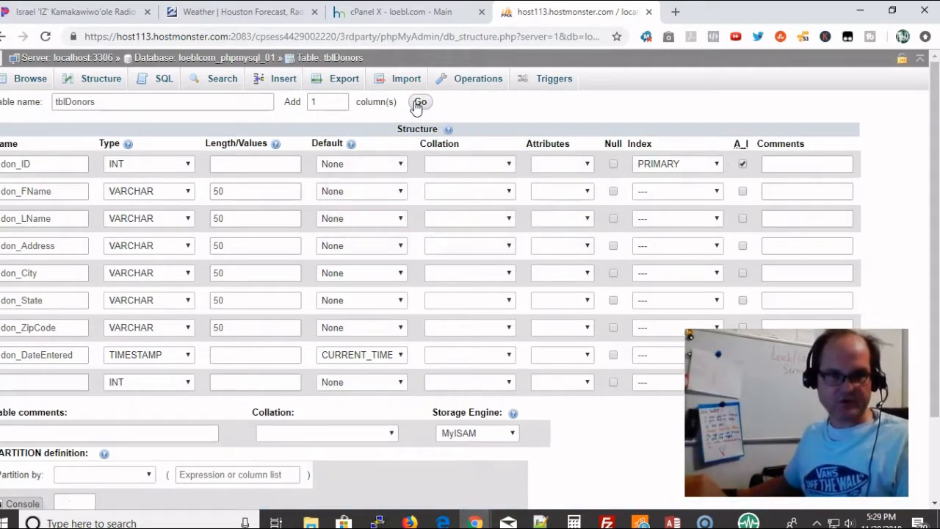
left_click(248, 65)
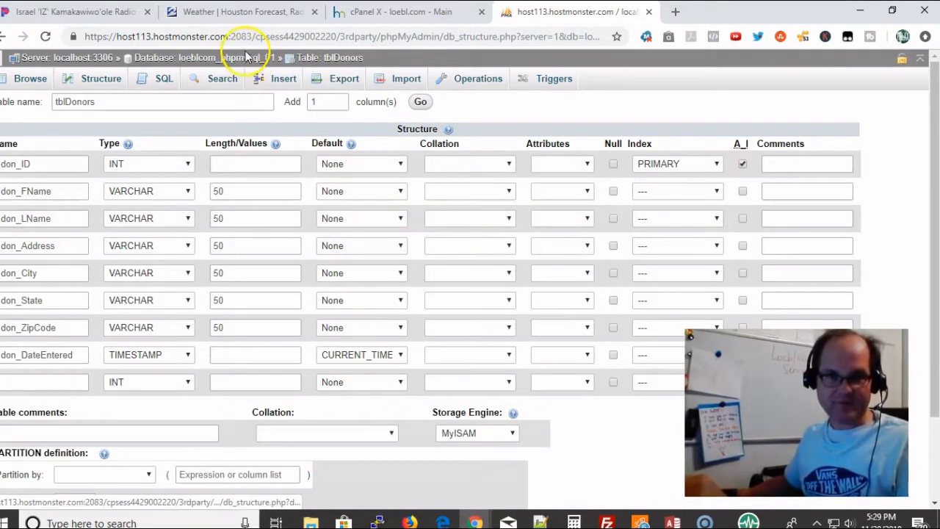
left_click(252, 63)
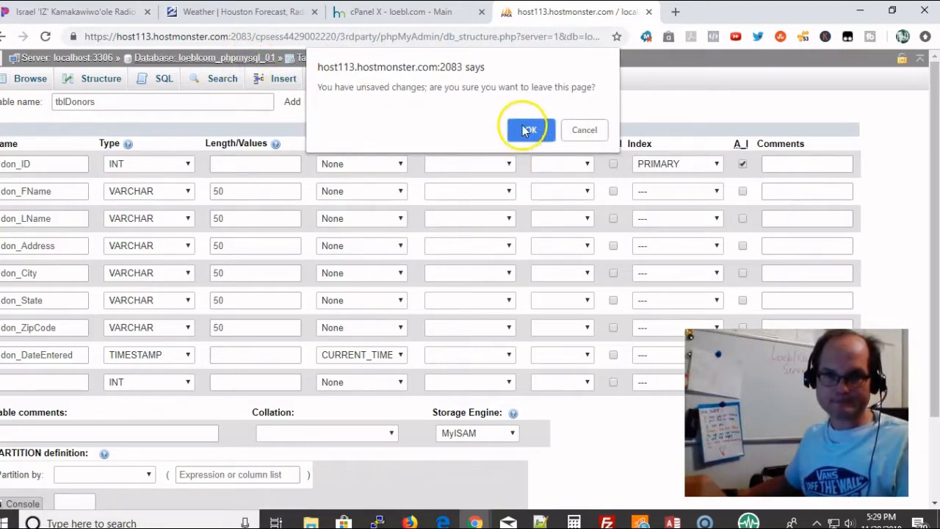
left_click(584, 131)
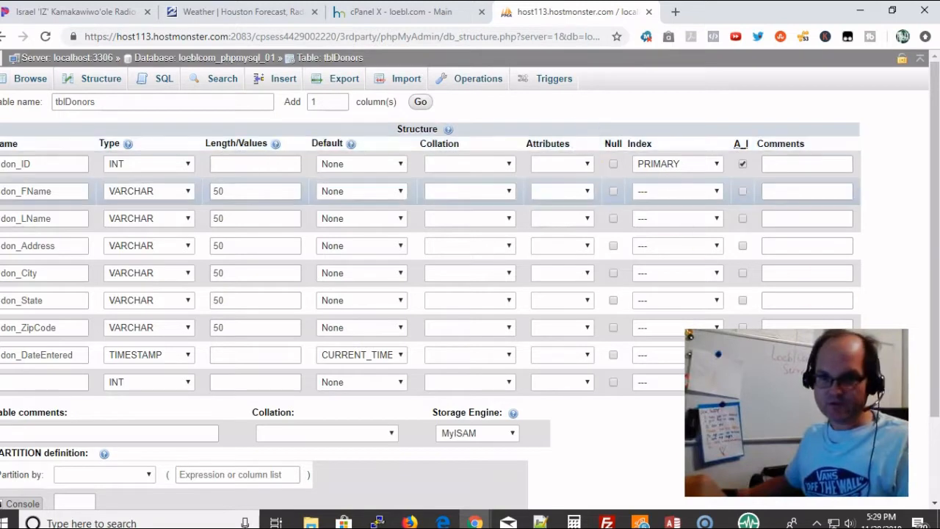
Step: Save the tblDonors table definition to create the table in the database
scroll(578, 442, "down", 3)
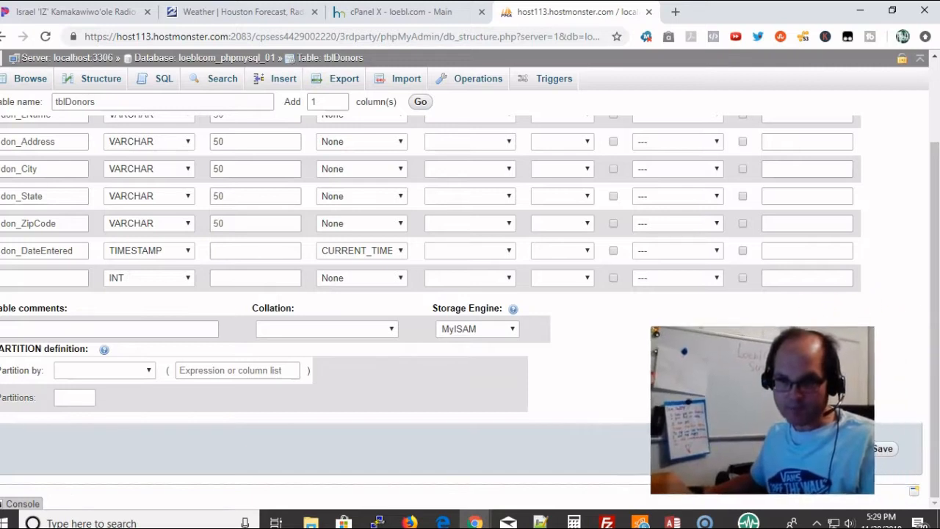
left_click(882, 449)
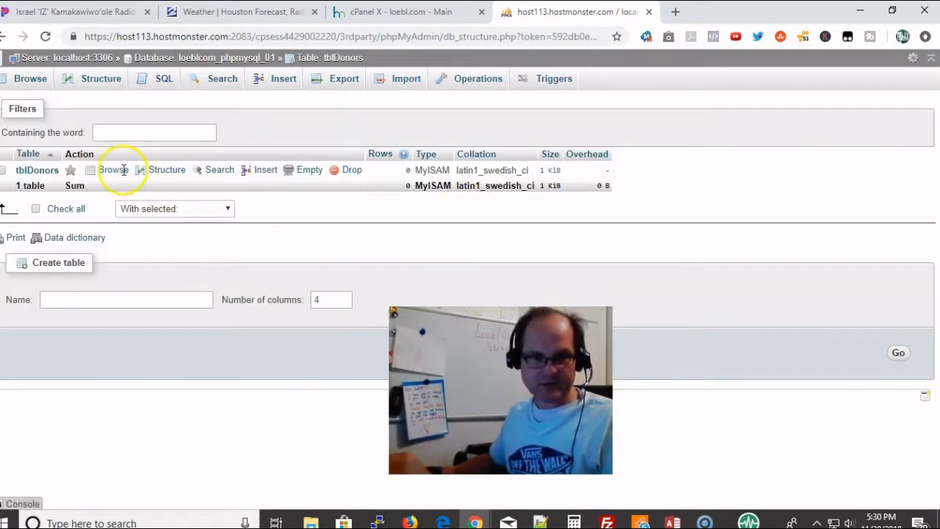
Step: Examine the column structure of tblDonors, its rows, its SQL query page and its search form
left_click(143, 169)
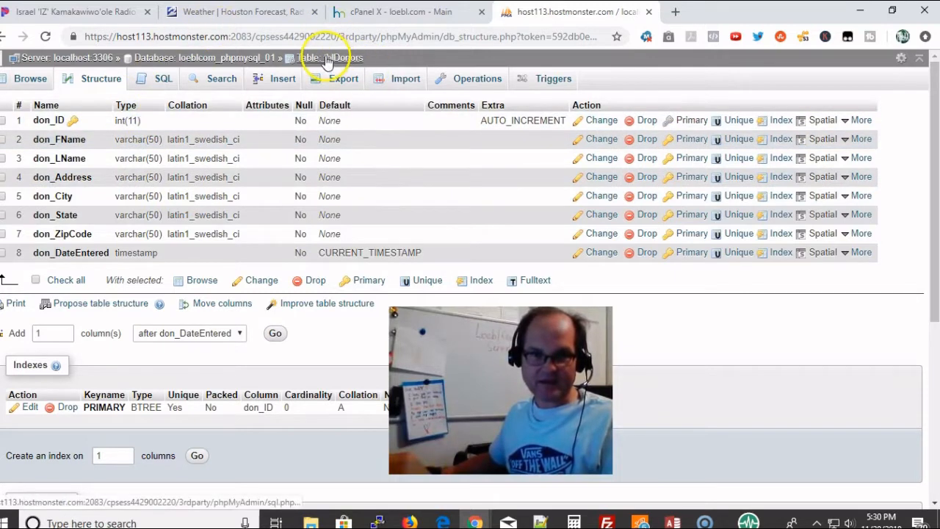
left_click(26, 81)
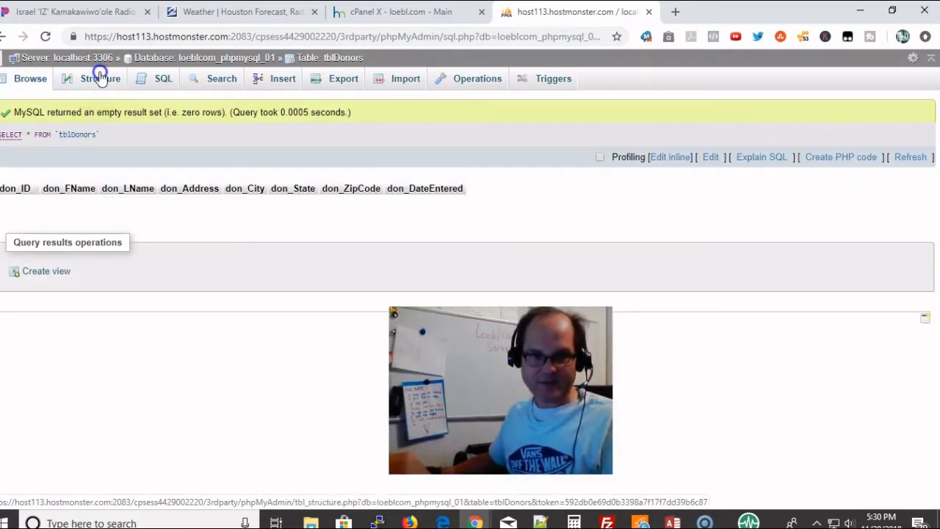
left_click(100, 78)
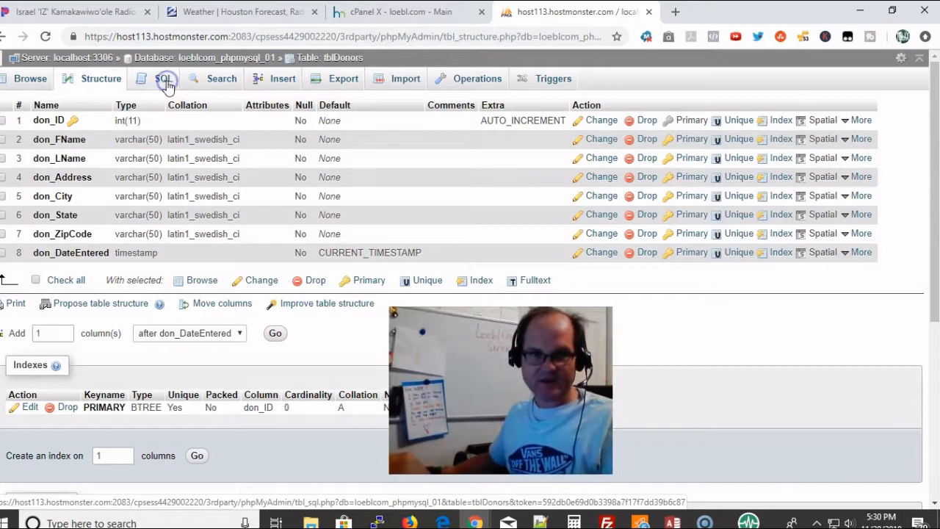
left_click(164, 81)
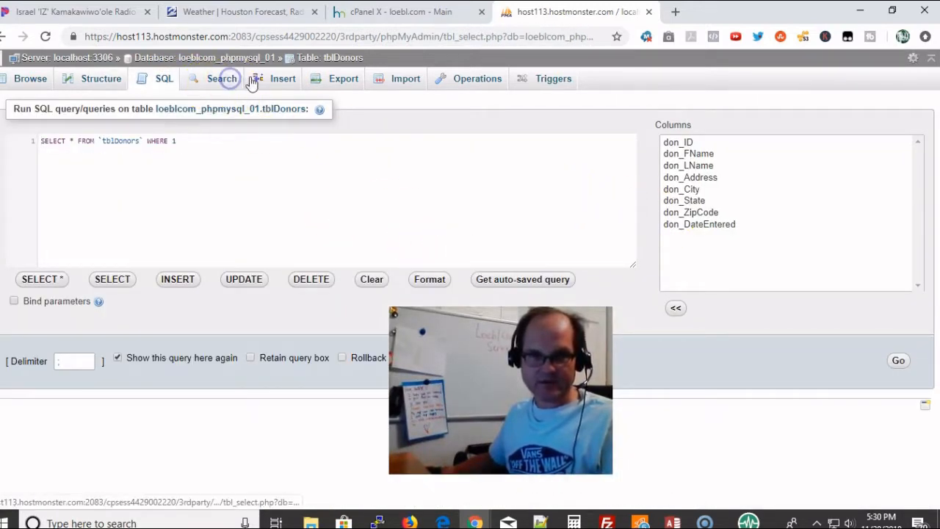
left_click(228, 81)
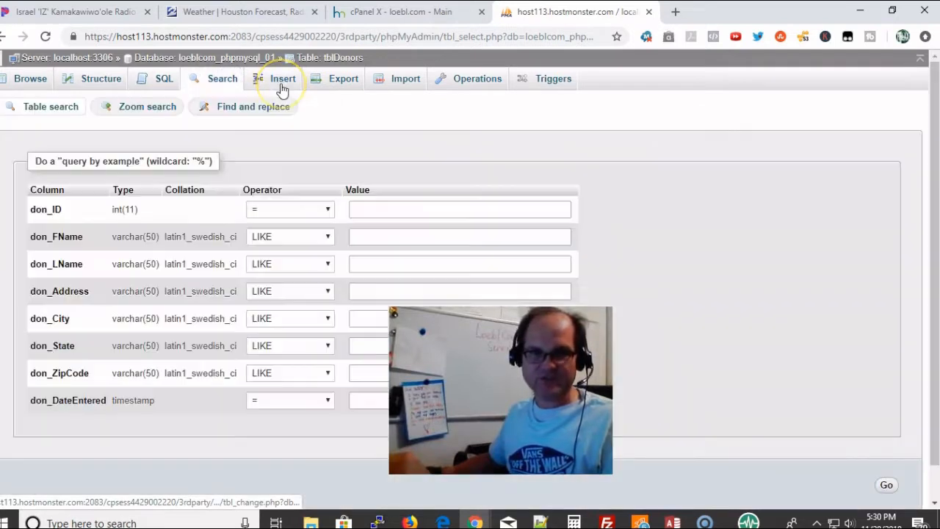
Step: Start a new record in tblDonors and enter the donor's first name, last name and street address
left_click(281, 84)
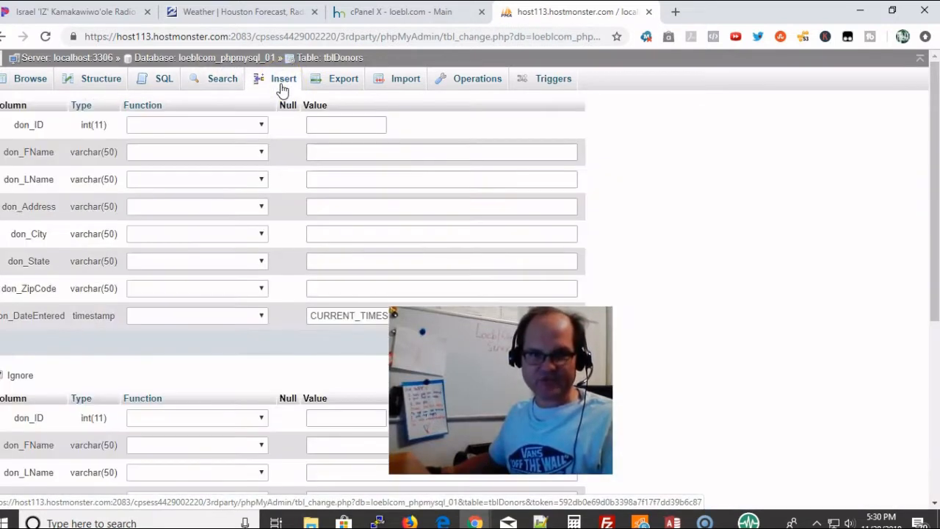
left_click(342, 159)
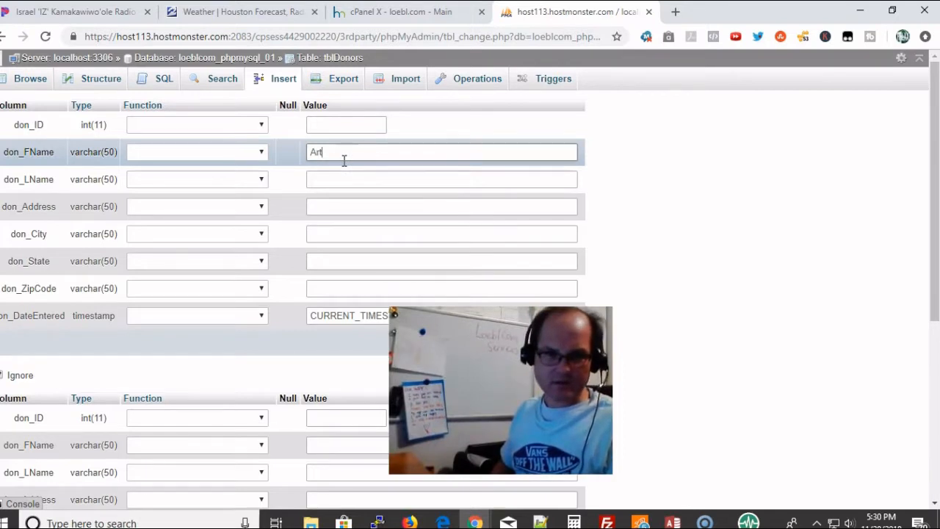
key("Tab")
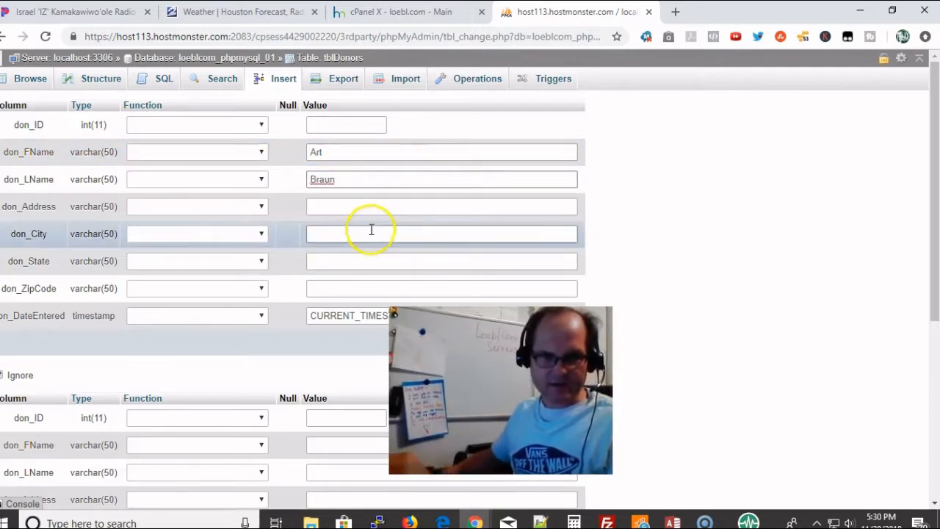
left_click(348, 207)
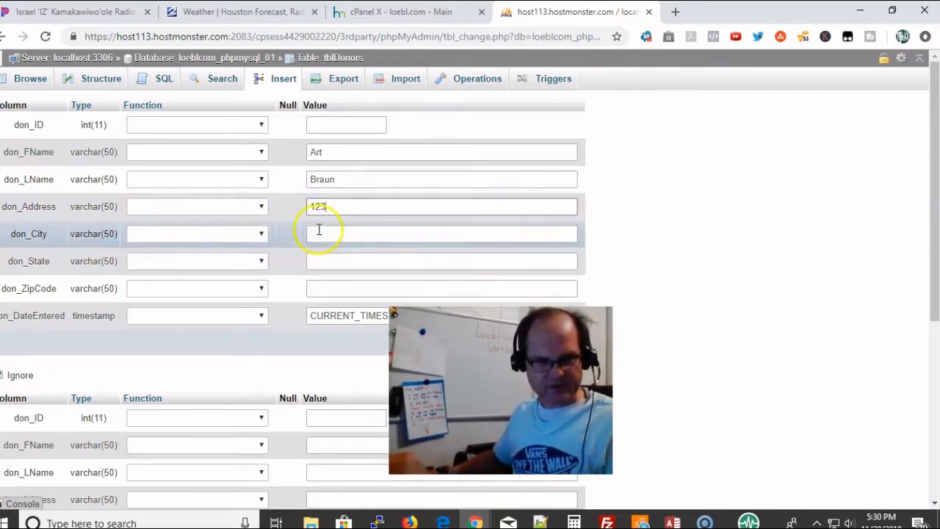
Step: Enter the donor's city, state and ZIP code, keep CURRENT_TIMESTAMP as the entry date, and insert the row
left_click(332, 240)
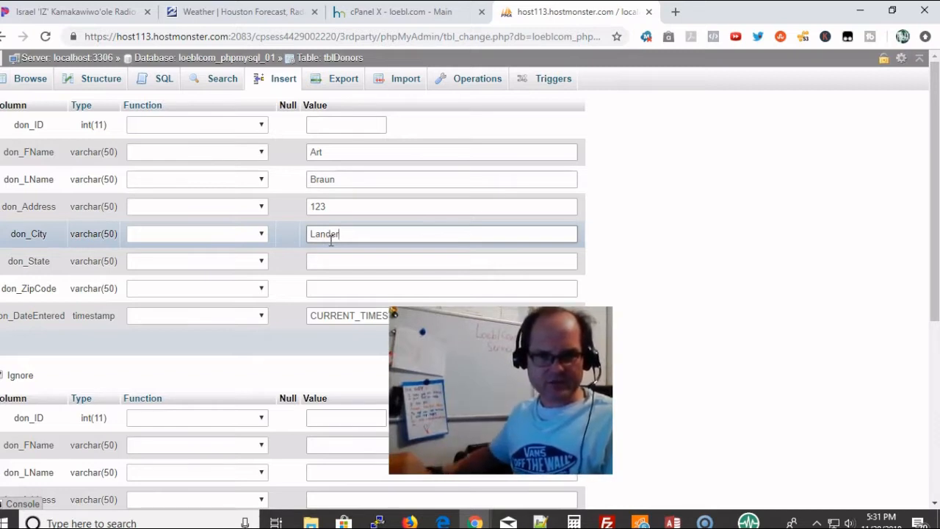
left_click(330, 254)
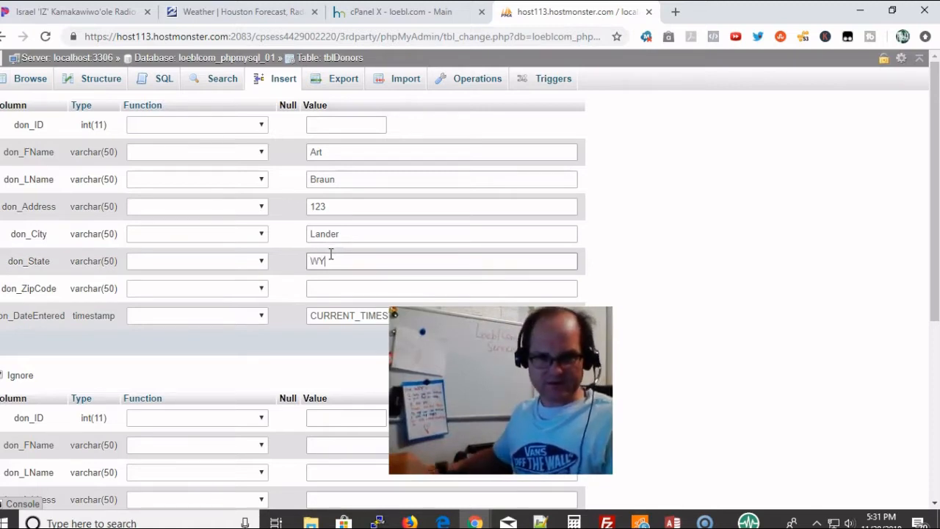
type("WY")
left_click(337, 295)
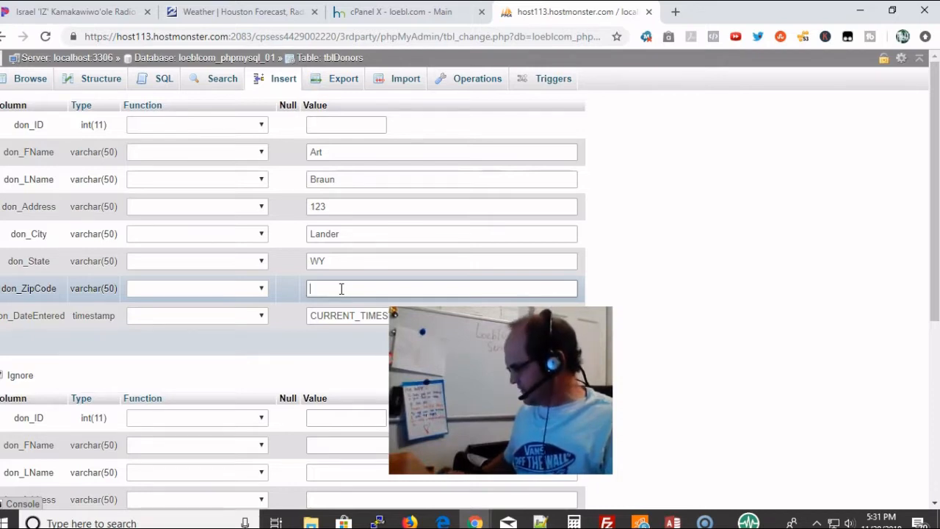
type("5")
key("BackSpace")
type("82")
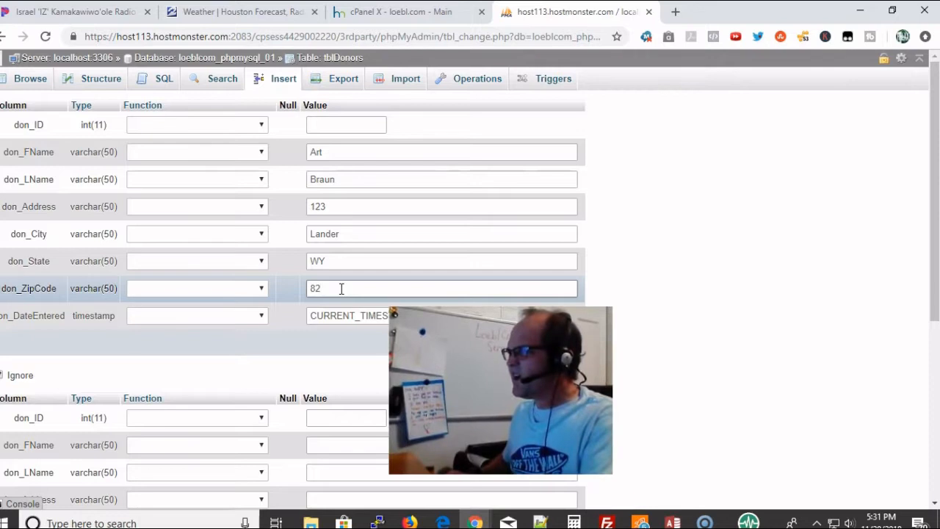
type("520")
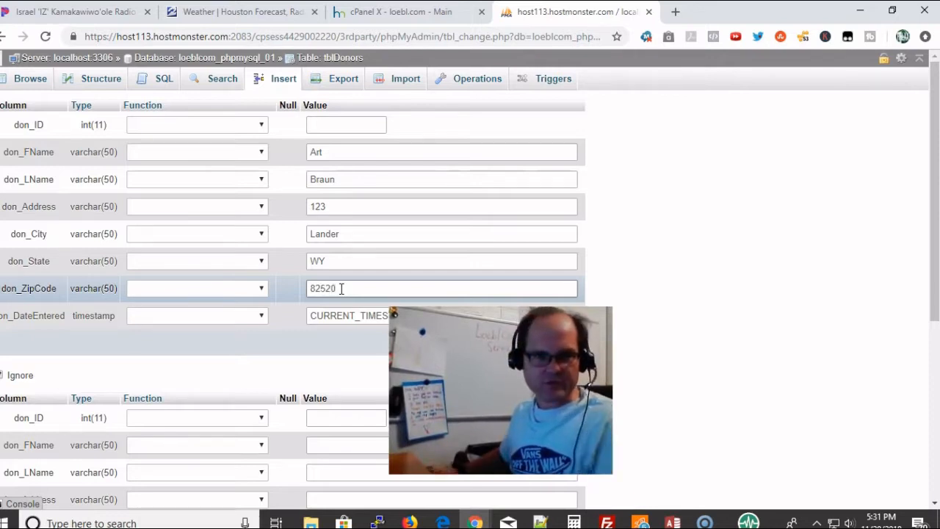
left_click(533, 294)
left_click(633, 316)
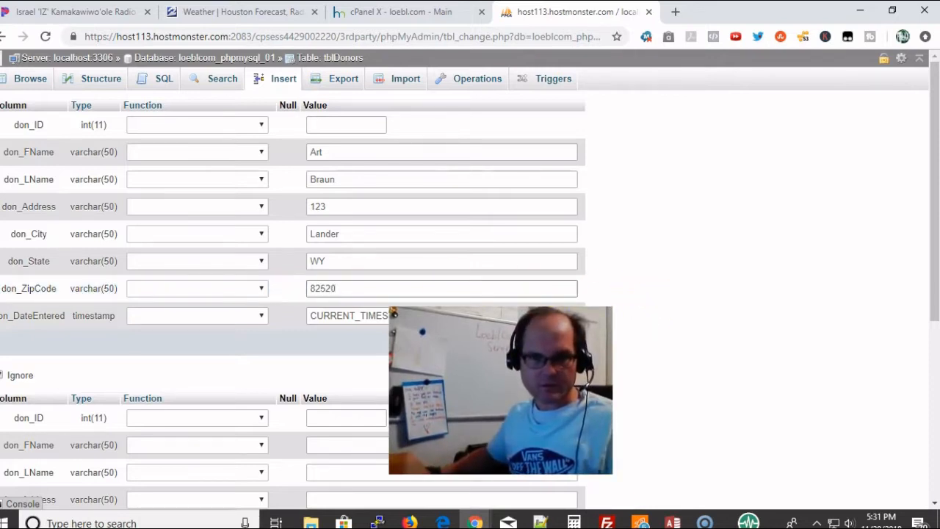
left_click_drag(393, 312, 661, 327)
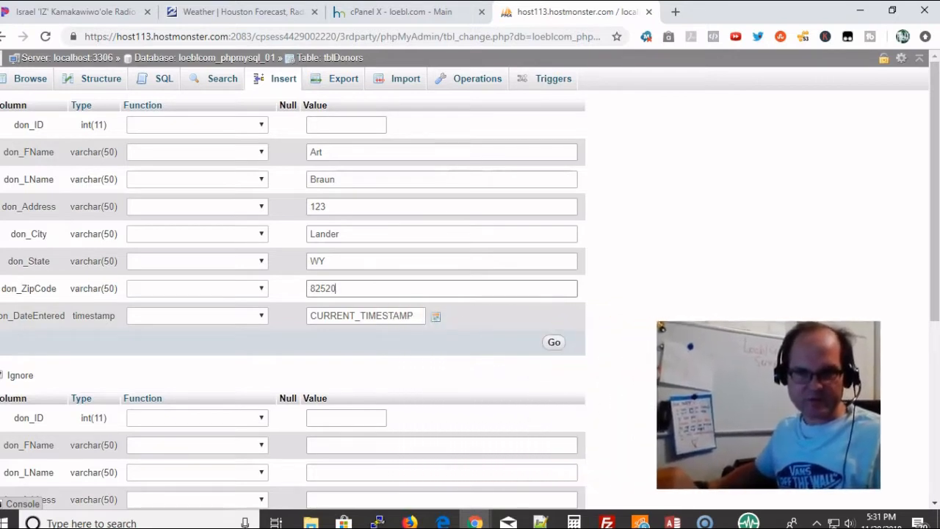
left_click(554, 343)
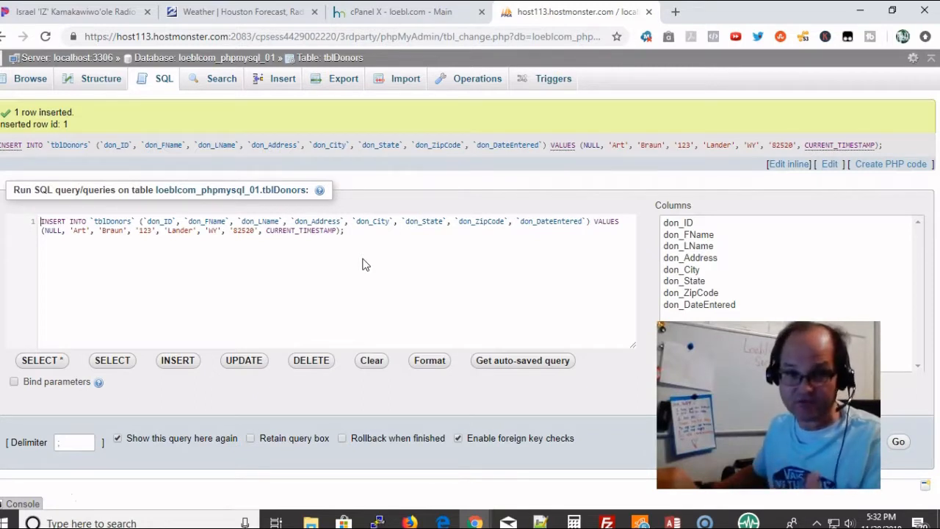
Step: Return to the loeblcom_phpmysql_01 database's table list and browse the rows of tblDonors
left_click(245, 62)
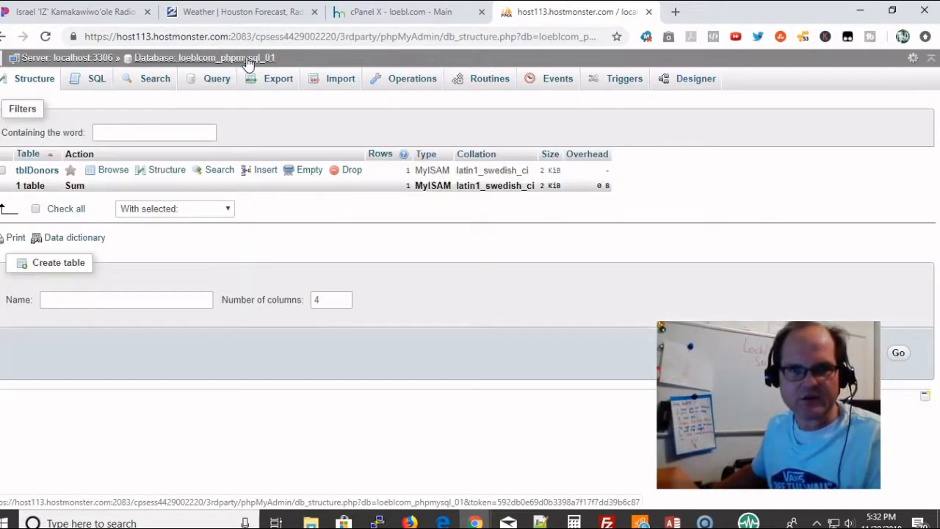
left_click(37, 170)
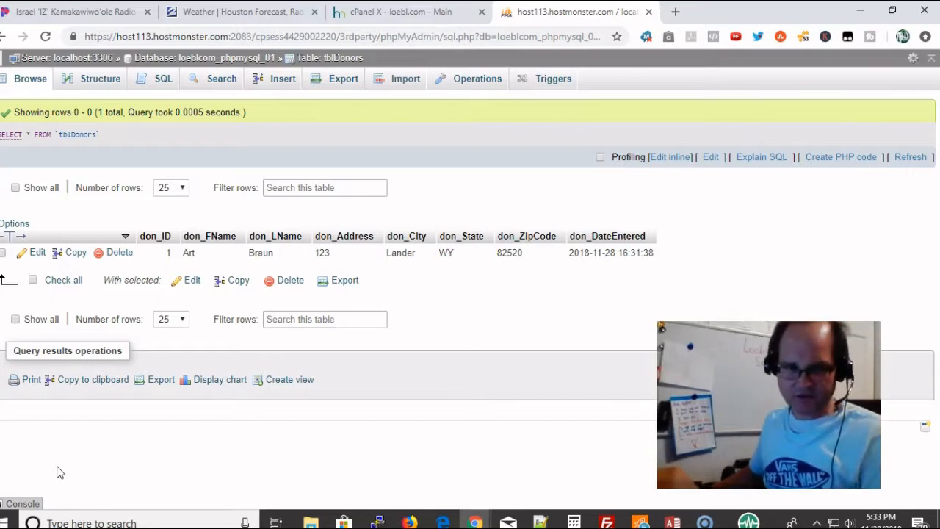
left_click(28, 505)
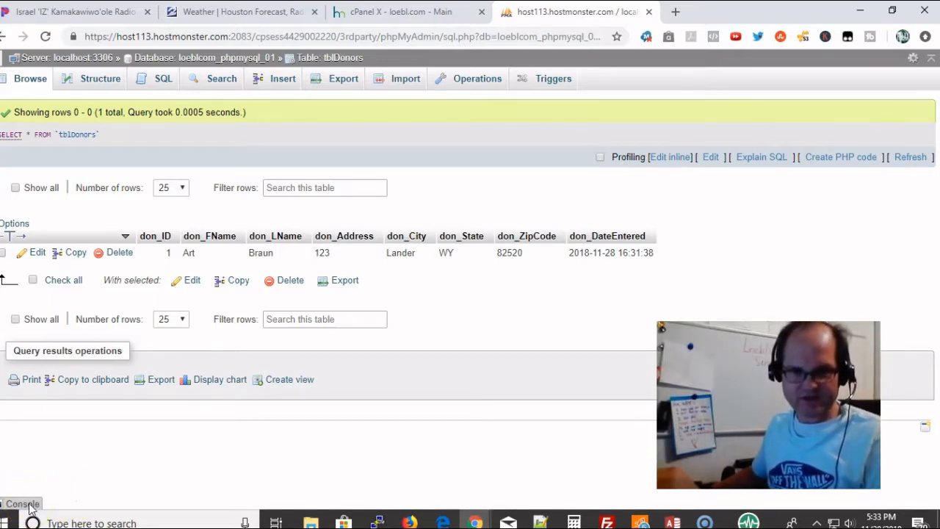